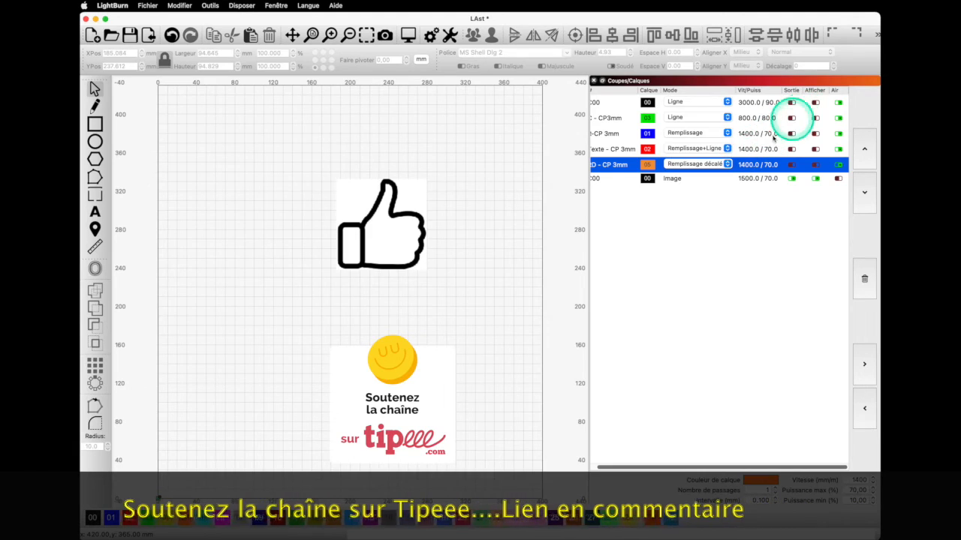
# - Place the thumbs-up image at the upper left of the work area and add the IMAGE lettering picture and the bear photo
pyautogui.click(650, 178)
pyautogui.moveTo(350, 243); pyautogui.dragTo(214, 191)
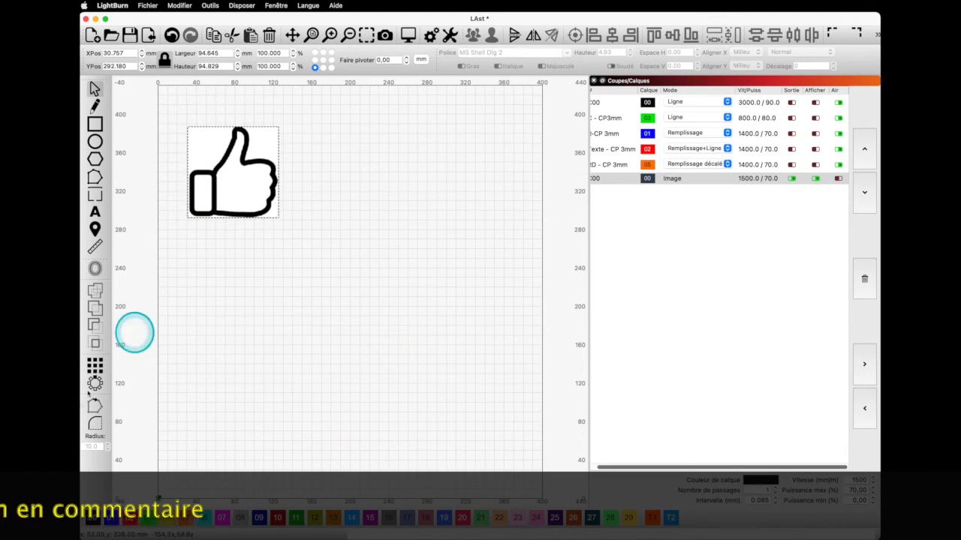
pyautogui.moveTo(1, 510); pyautogui.dragTo(292, 300)
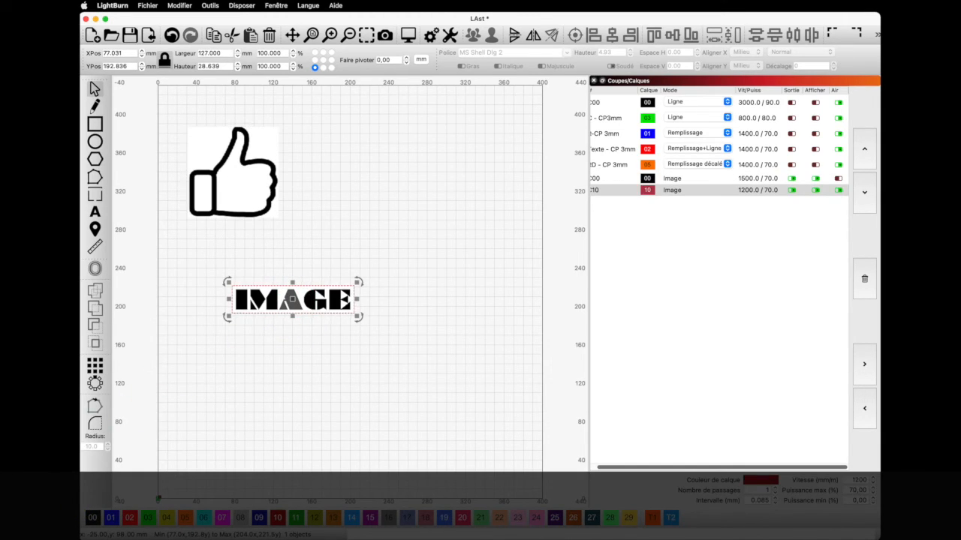
pyautogui.moveTo(1, 428); pyautogui.dragTo(418, 194)
pyautogui.click(483, 305)
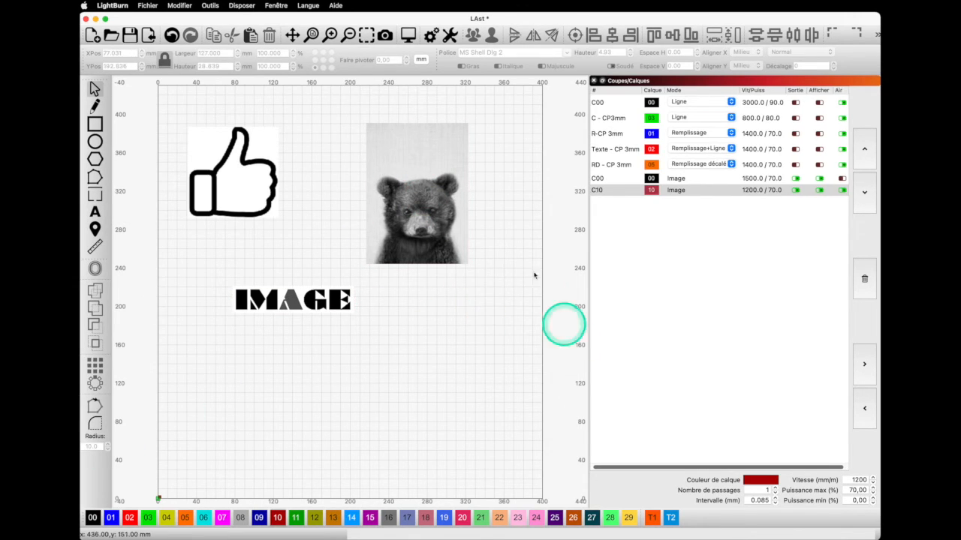
# - Assign the IMAGE lettering picture to layer 19 and deselect it
pyautogui.click(291, 301)
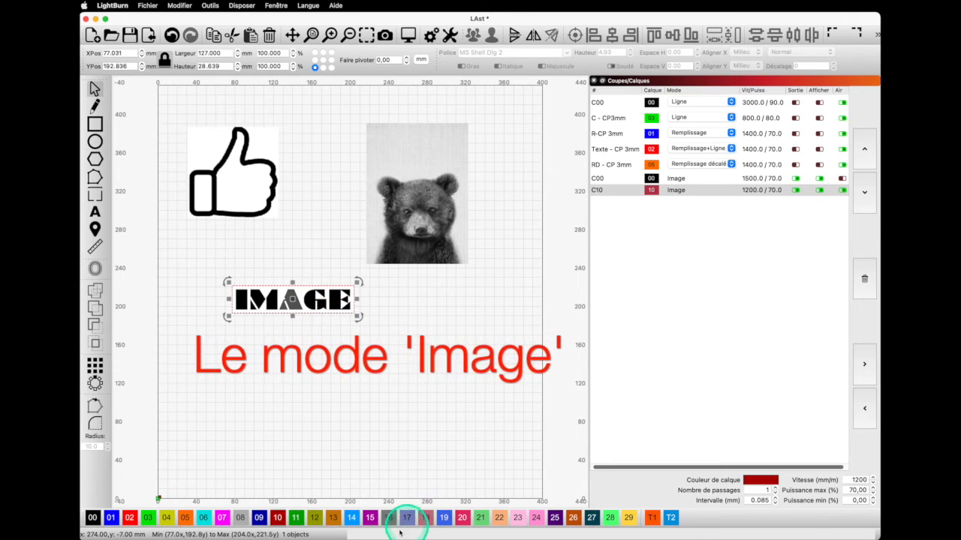
pyautogui.click(444, 517)
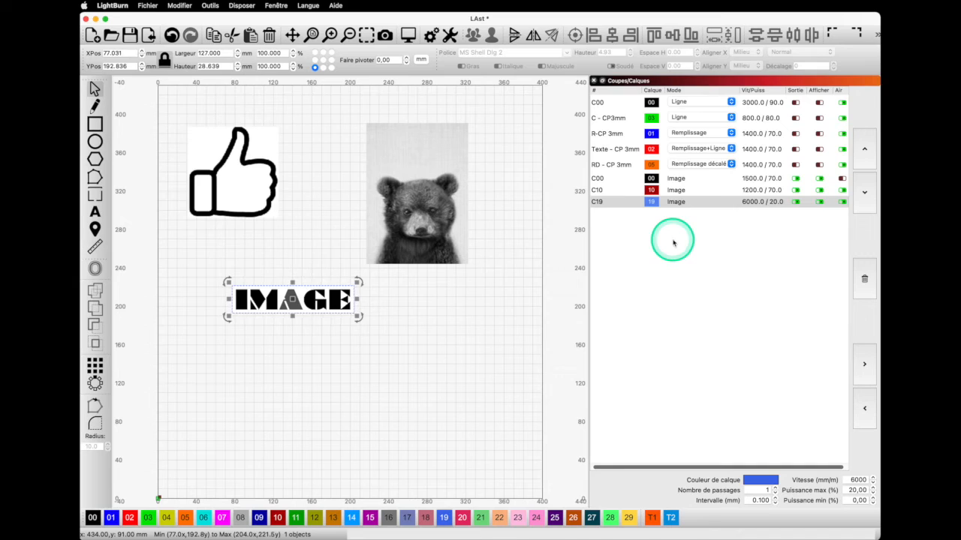
pyautogui.click(361, 343)
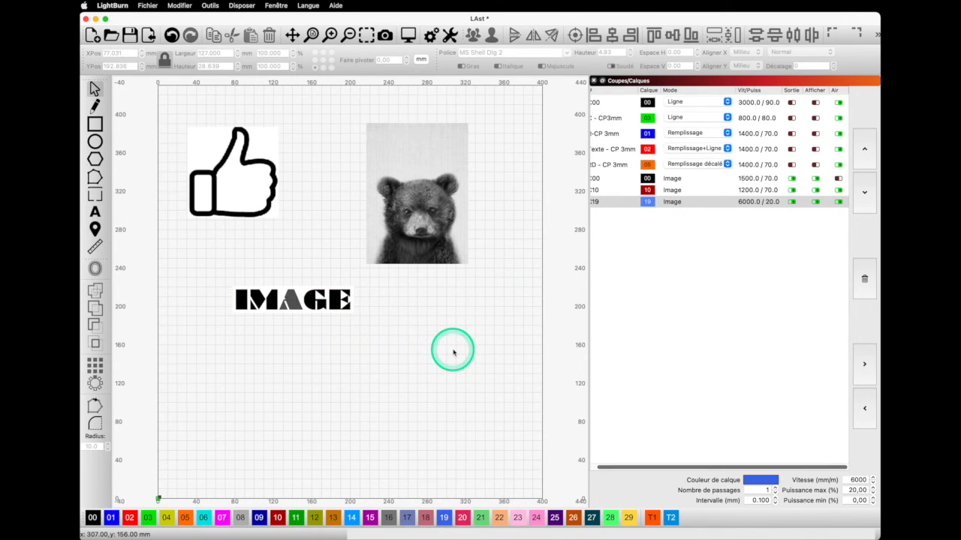
pyautogui.press('Escape')
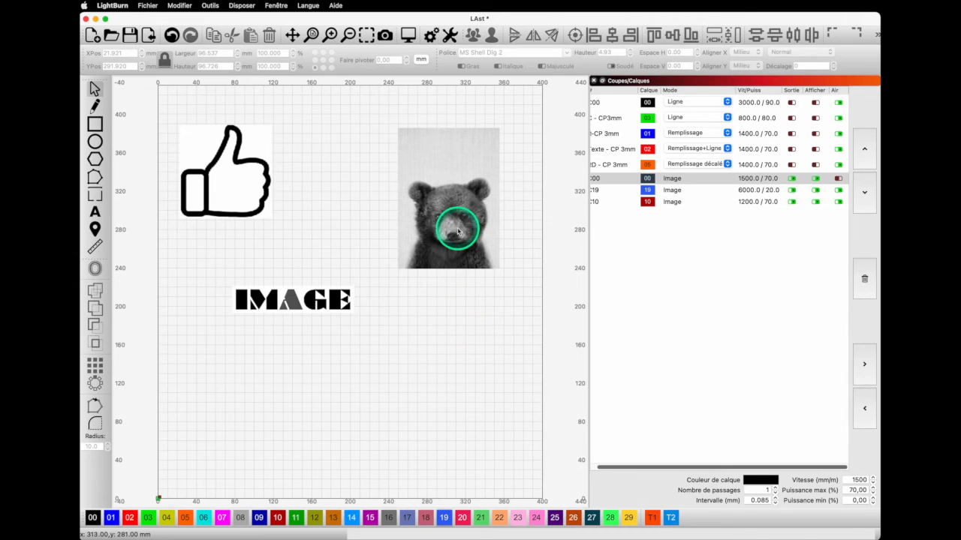
# - Shift the bear photo toward the bed's right edge and examine its greyscale pixels up close
pyautogui.scroll(2, 456, 227)
pyautogui.scroll(5, 457, 231)
pyautogui.moveTo(307, 254); pyautogui.dragTo(433, 266)
pyautogui.scroll(8, 433, 266)
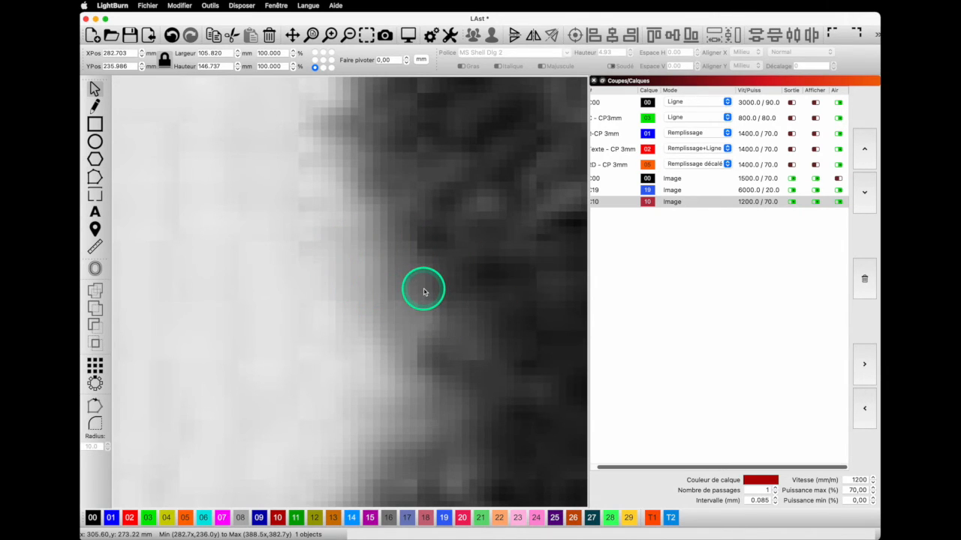
pyautogui.scroll(-3, 422, 289)
pyautogui.scroll(-8, 423, 292)
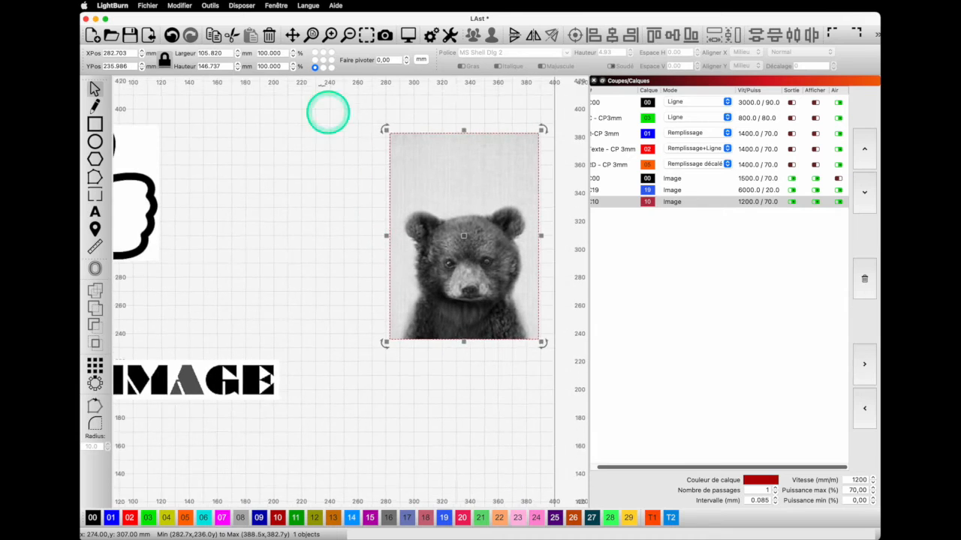
pyautogui.click(313, 35)
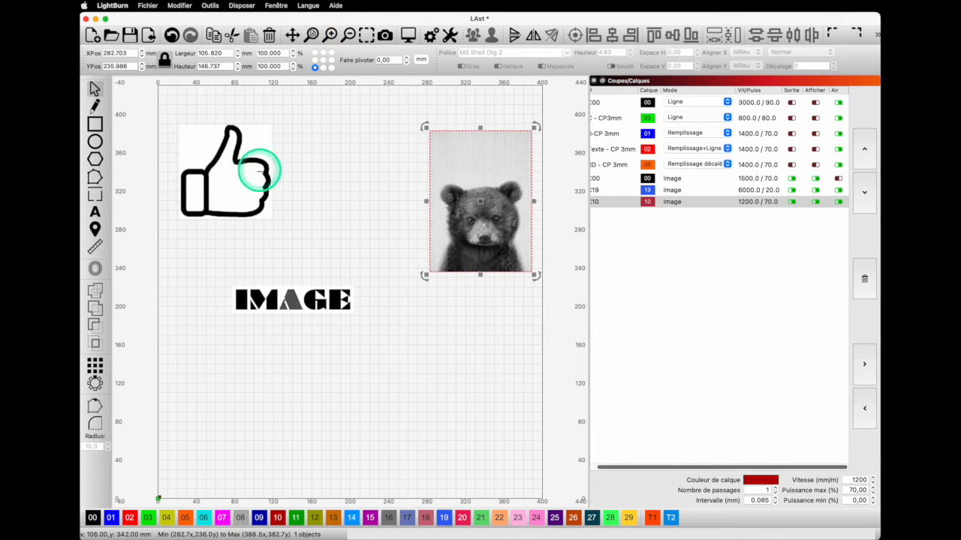
# - Examine the grey pixels along the thumbs-up image's outline up close, then return to the full work area
pyautogui.scroll(10, 263, 194)
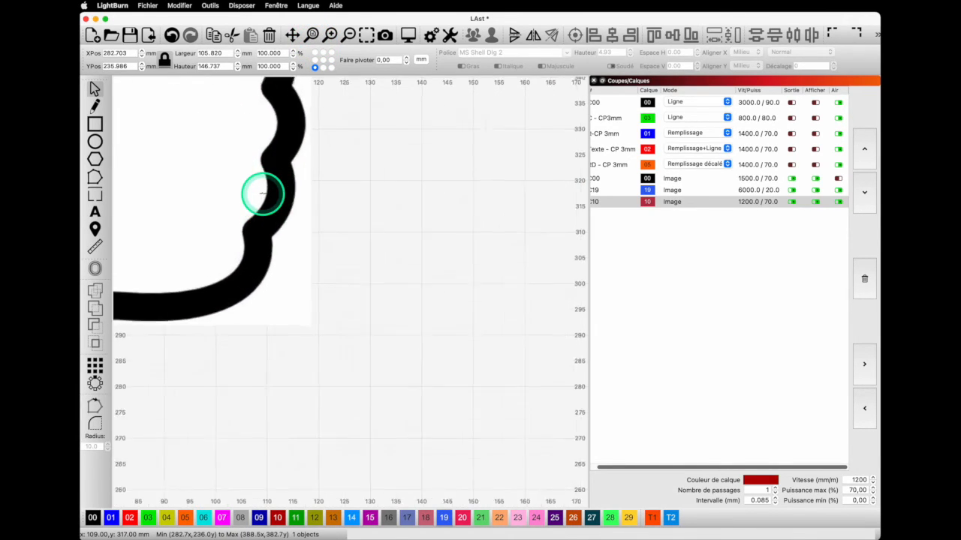
pyautogui.scroll(10, 262, 193)
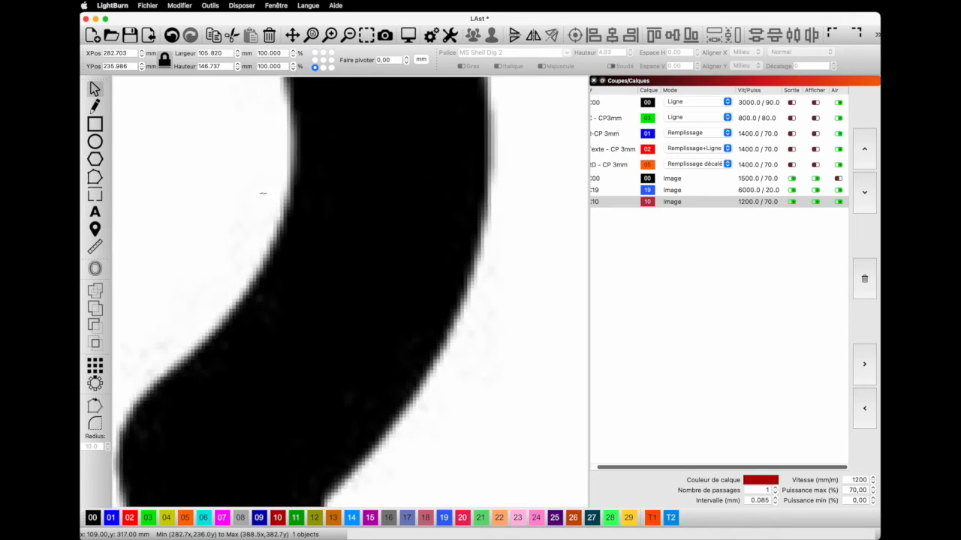
pyautogui.click(285, 172)
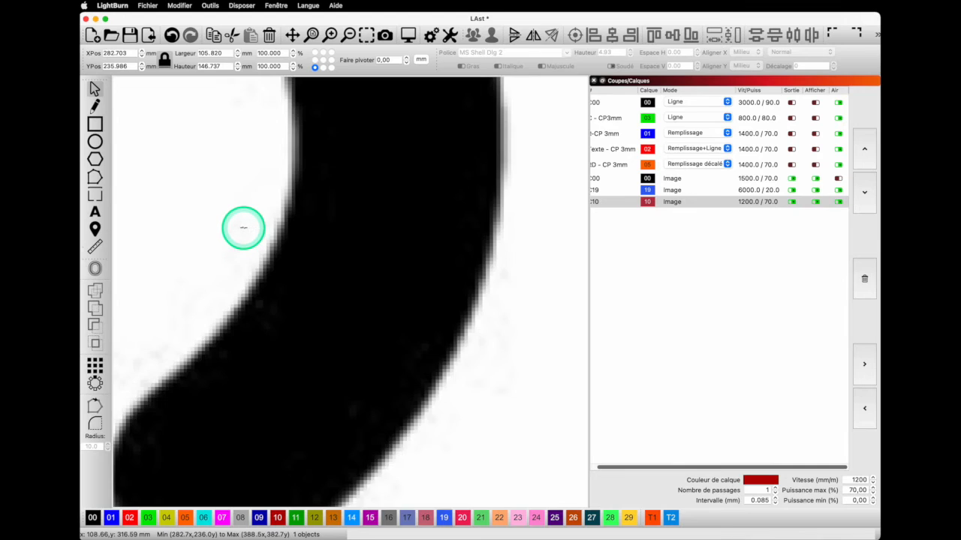
pyautogui.scroll(3, 244, 228)
pyautogui.scroll(5, 243, 227)
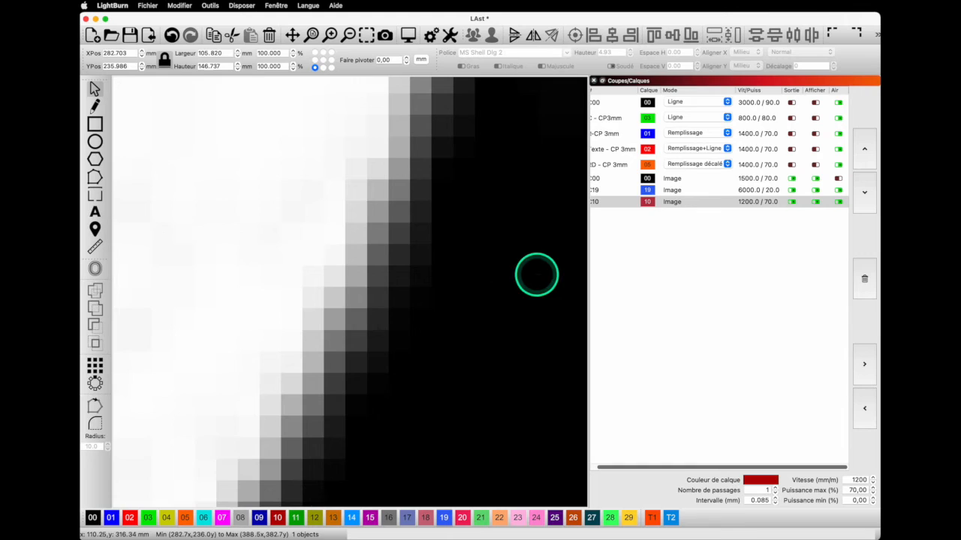
pyautogui.scroll(-5, 506, 227)
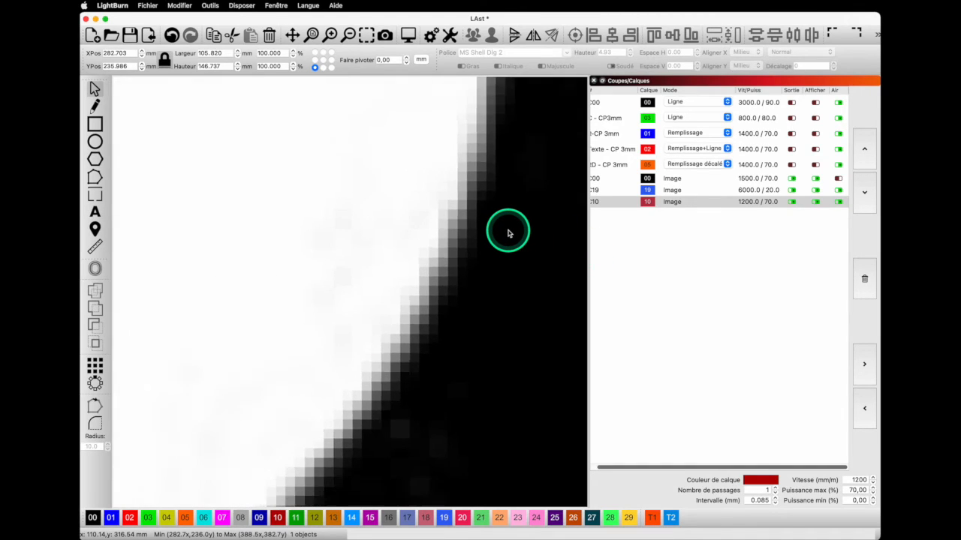
pyautogui.click(309, 35)
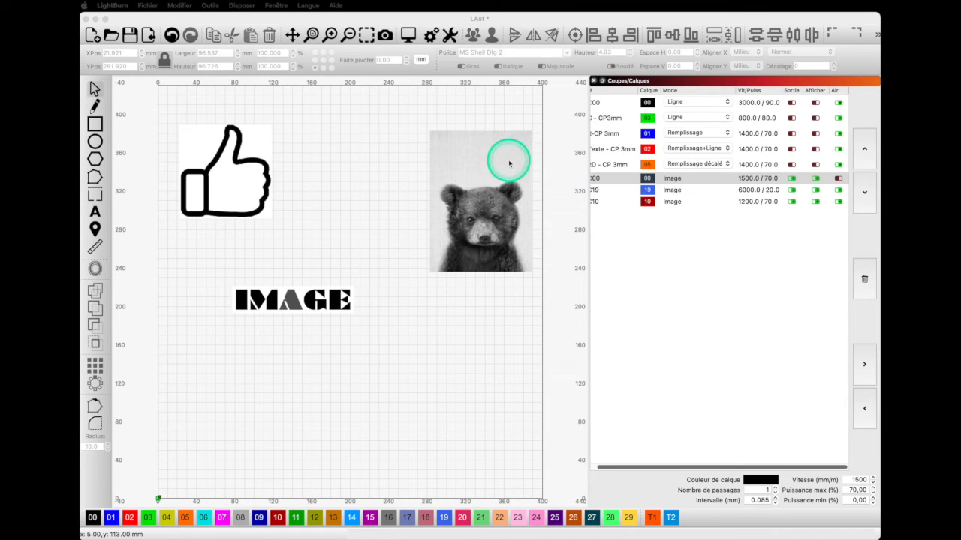
# - Turn off output for image layers C19 and C10 while keeping both layers displayed
pyautogui.click(815, 190)
pyautogui.click(815, 201)
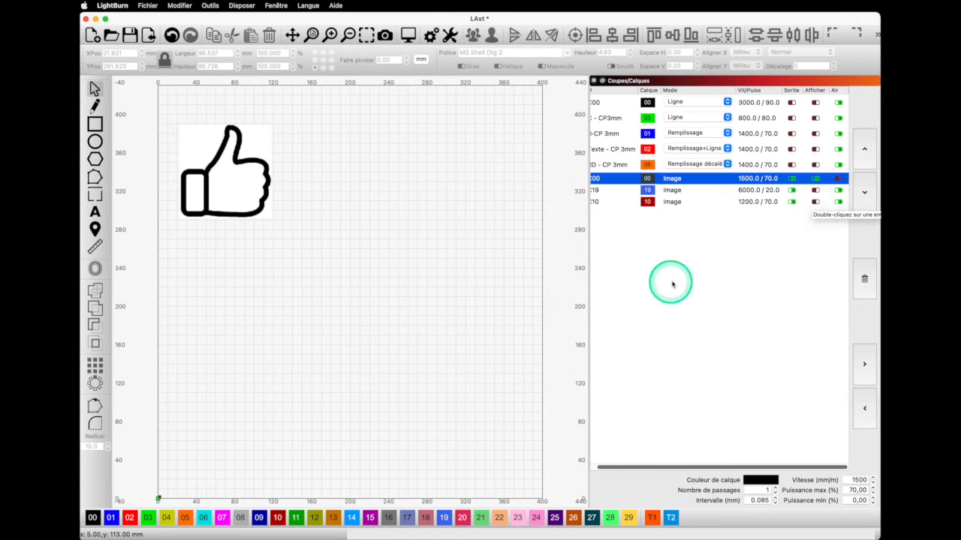
pyautogui.click(816, 190)
pyautogui.click(815, 201)
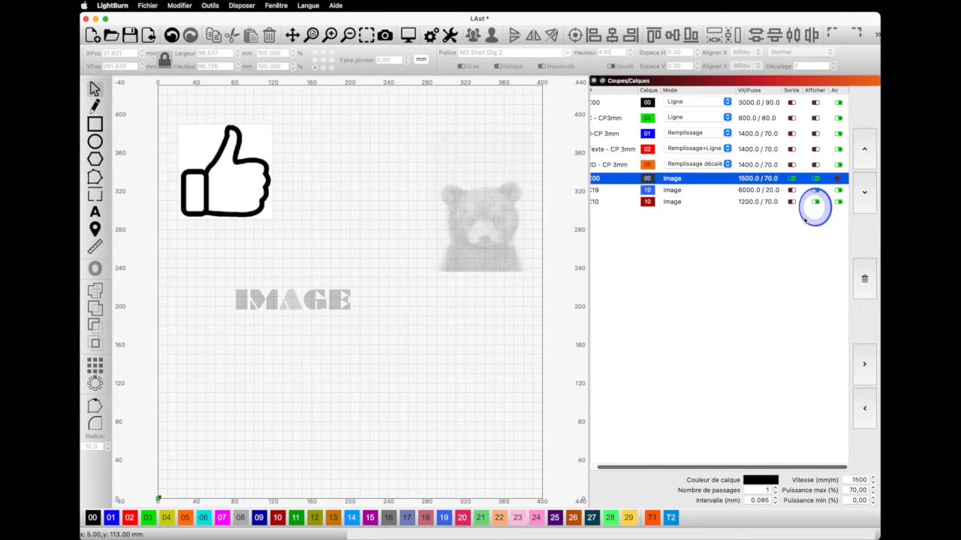
pyautogui.click(455, 351)
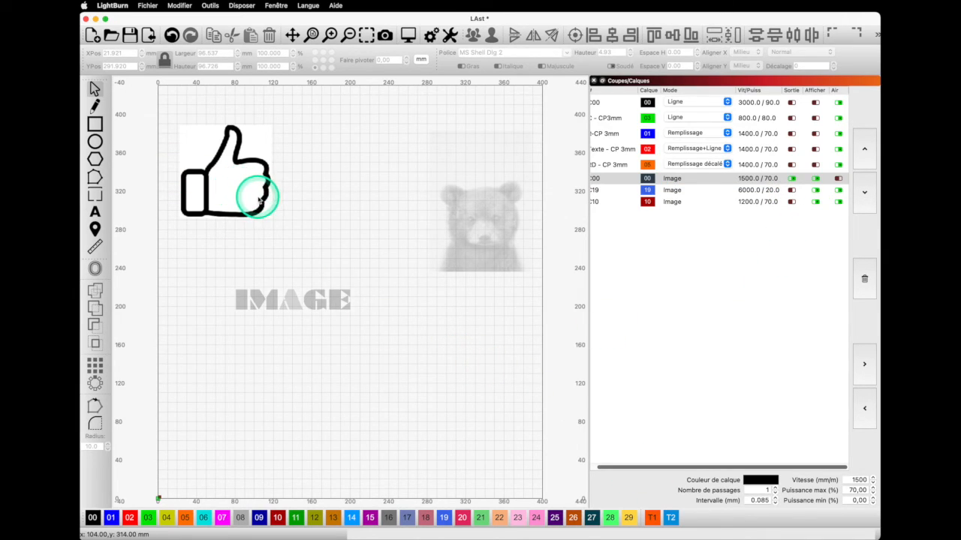
# - Preview the thumbs-up engraving in Image mode, examine its edges for stray dots, and close the preview
pyautogui.rightClick(280, 194)
pyautogui.click(314, 320)
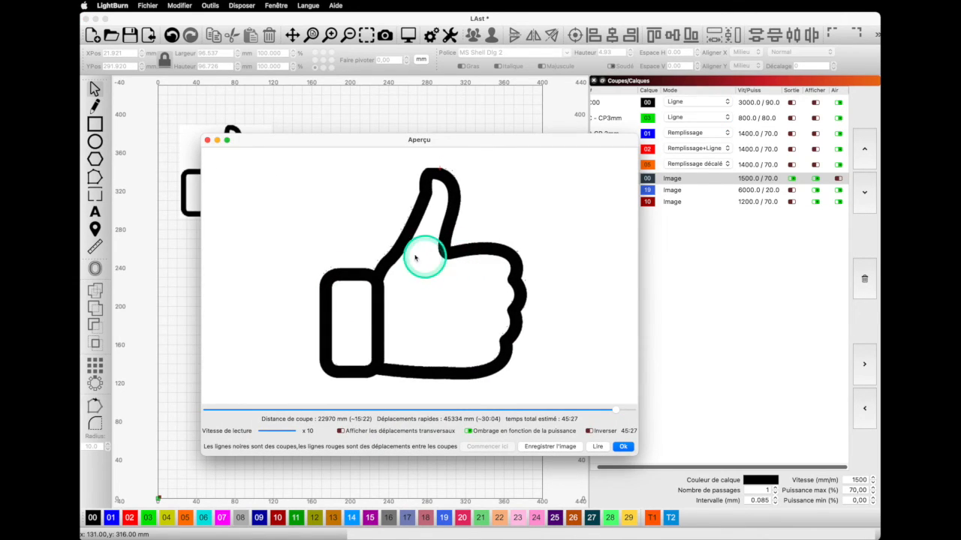
pyautogui.scroll(5, 387, 251)
pyautogui.scroll(5, 389, 252)
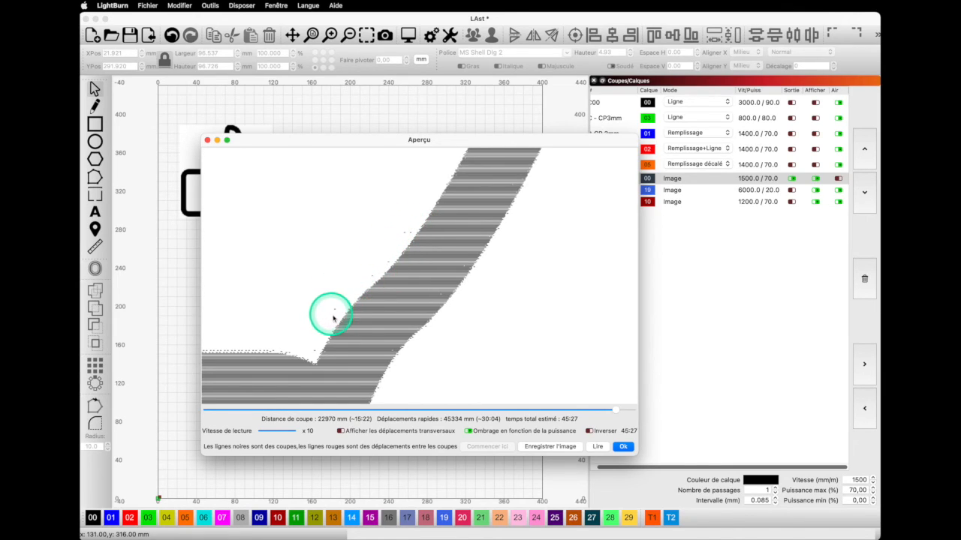
pyautogui.click(624, 446)
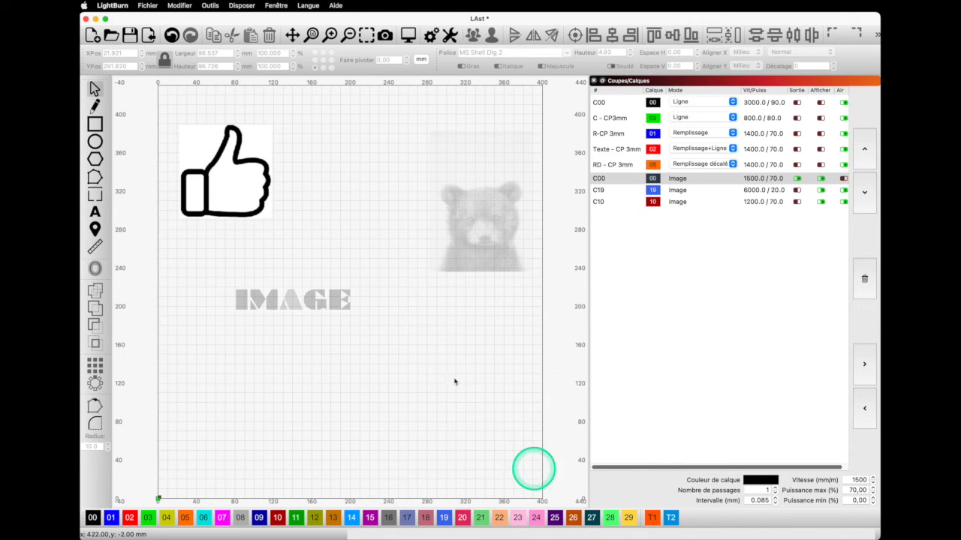
# - Trace the thumbs-up image into vector outlines with threshold 128, checking the result with the image faded and the points shown
pyautogui.click(240, 162)
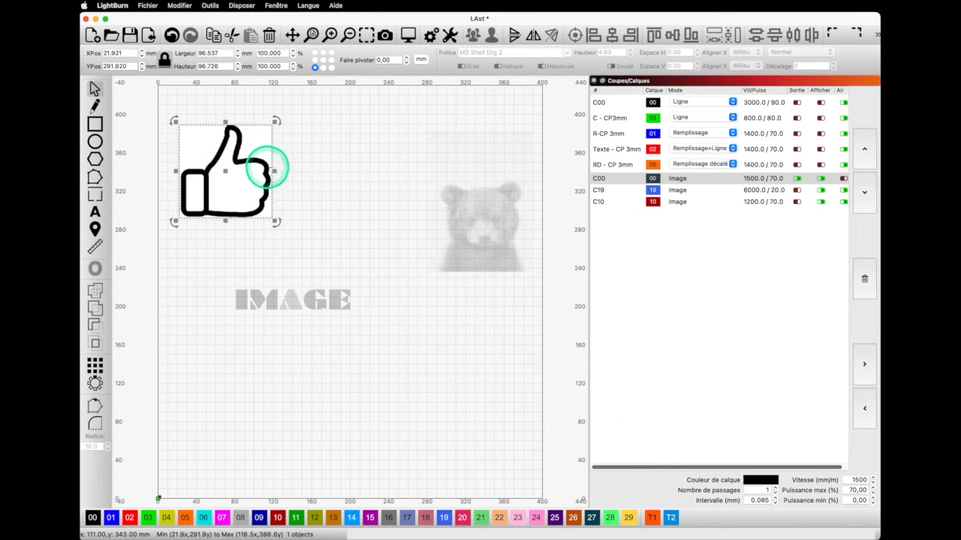
pyautogui.rightClick(289, 192)
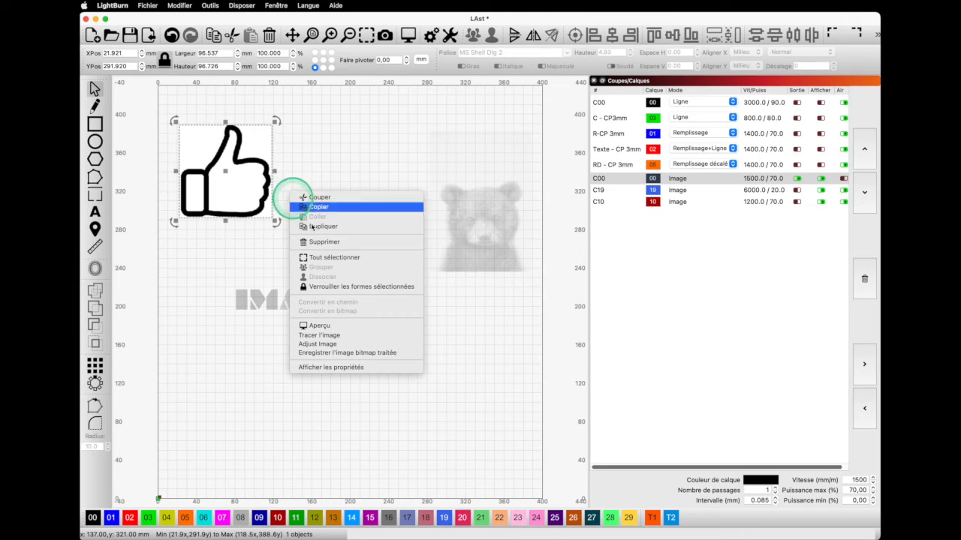
pyautogui.click(339, 337)
pyautogui.click(473, 367)
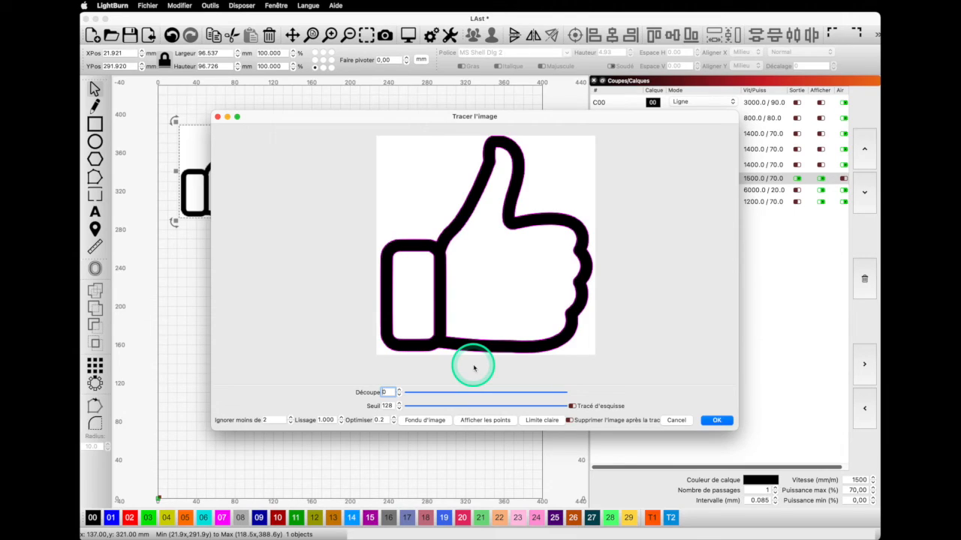
pyautogui.click(422, 421)
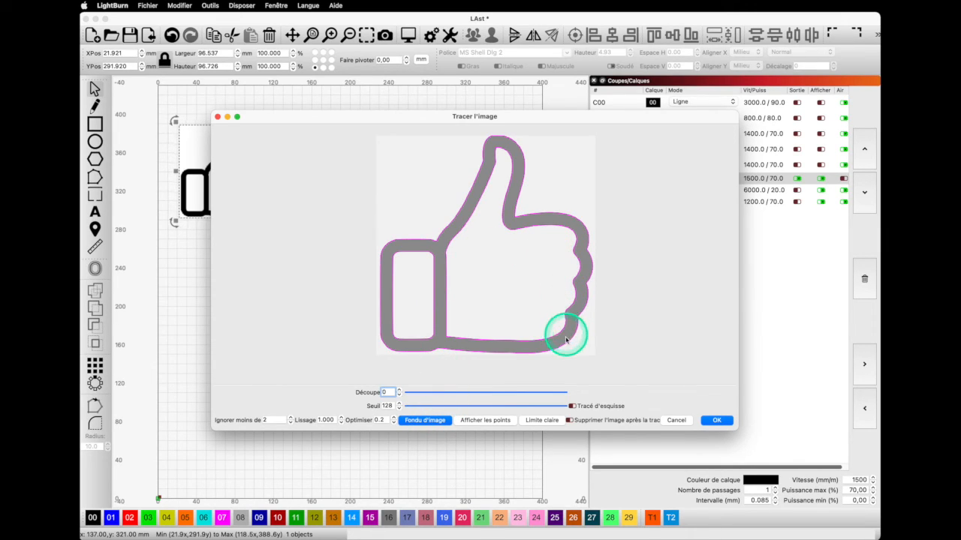
pyautogui.click(485, 420)
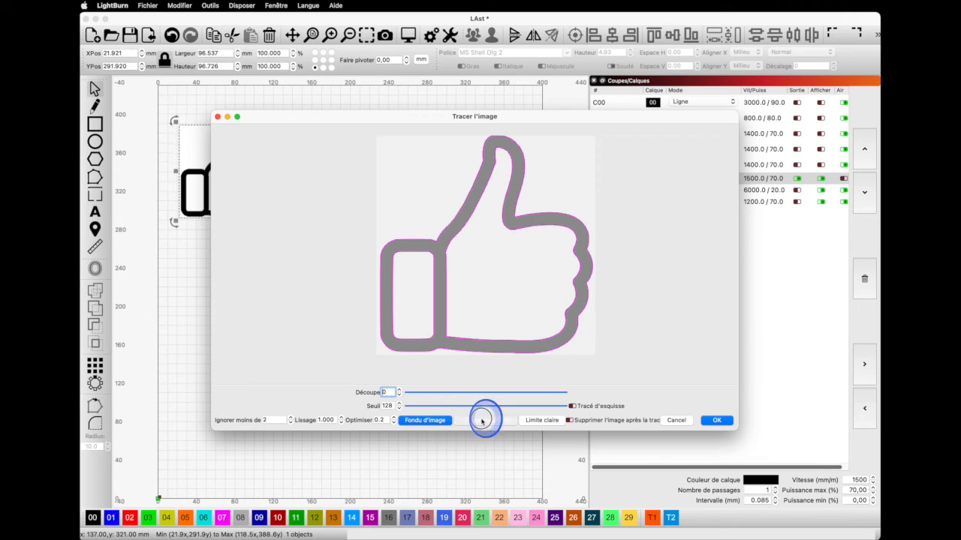
pyautogui.scroll(5, 475, 331)
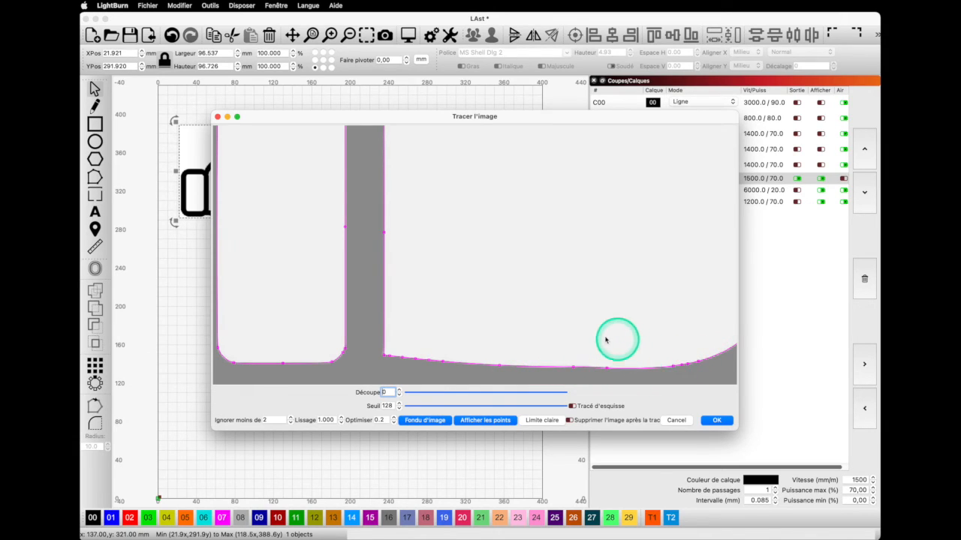
pyautogui.click(717, 421)
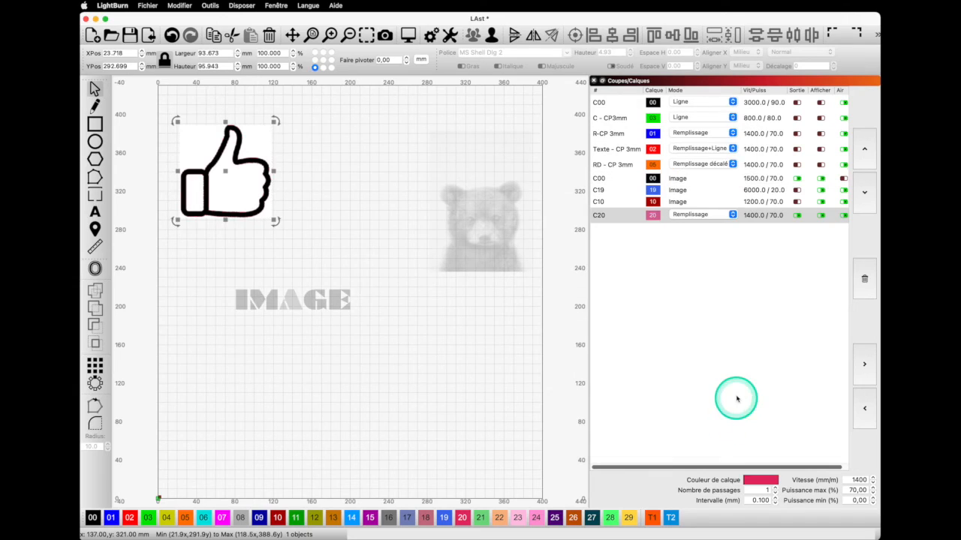
# - Move the original thumbs-up image to the right of its traced outline and turn off output for its layer
pyautogui.moveTo(239, 154); pyautogui.dragTo(354, 159)
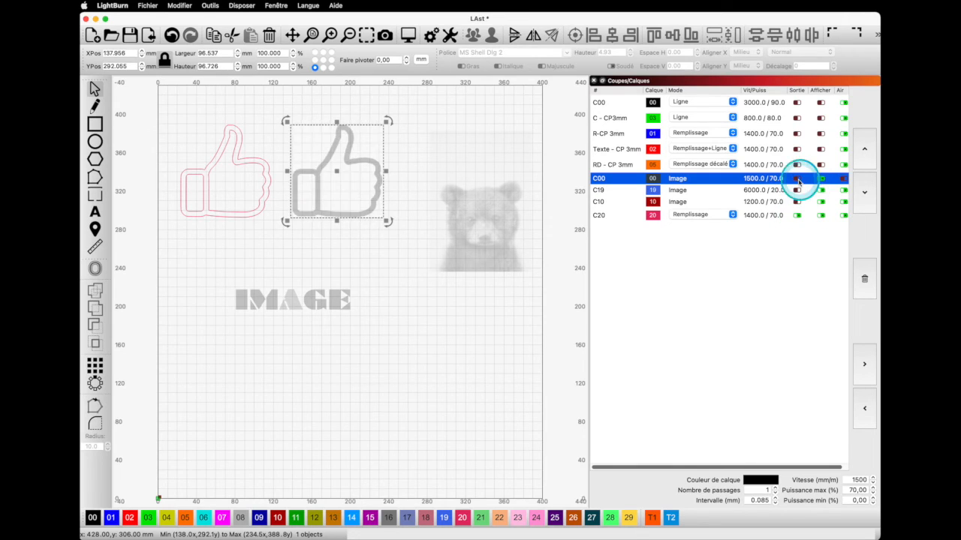
# - Preview the traced thumbs-up outline's fill engraving and examine its edges up close
pyautogui.rightClick(265, 228)
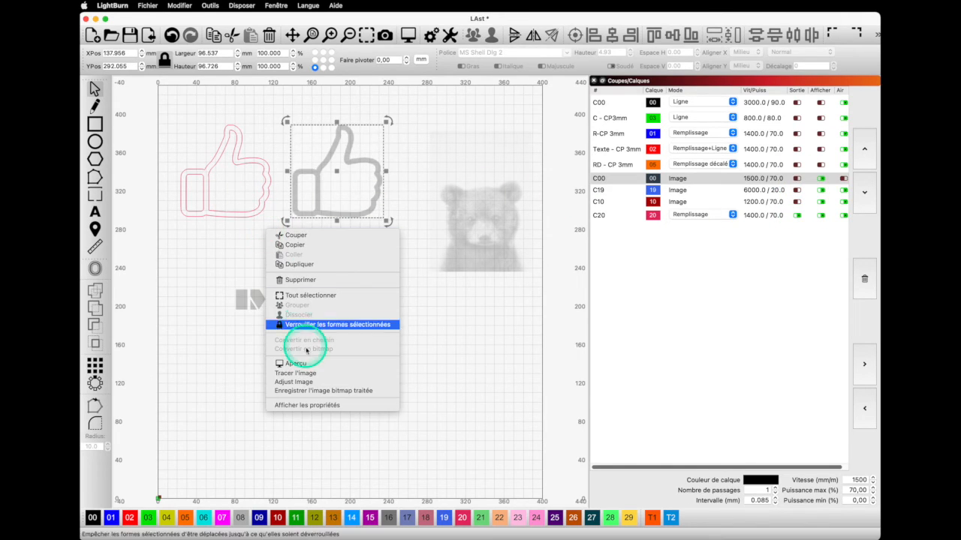
pyautogui.click(310, 363)
pyautogui.scroll(3, 447, 238)
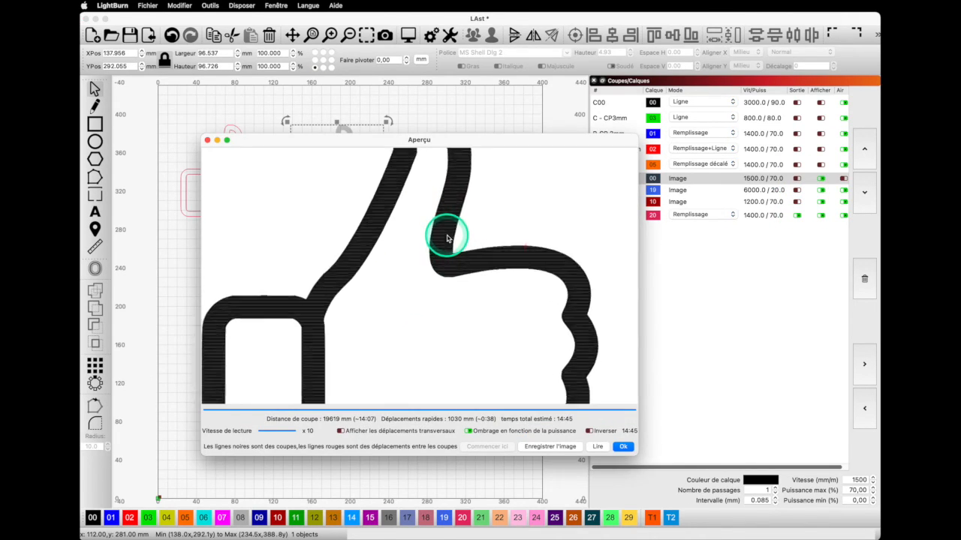
pyautogui.scroll(5, 447, 238)
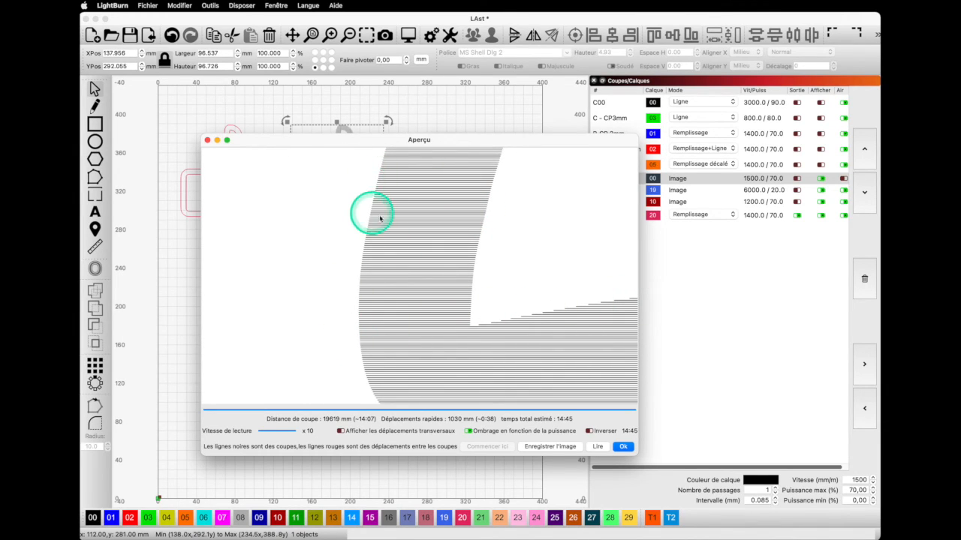
pyautogui.scroll(-6, 377, 216)
pyautogui.scroll(5, 279, 262)
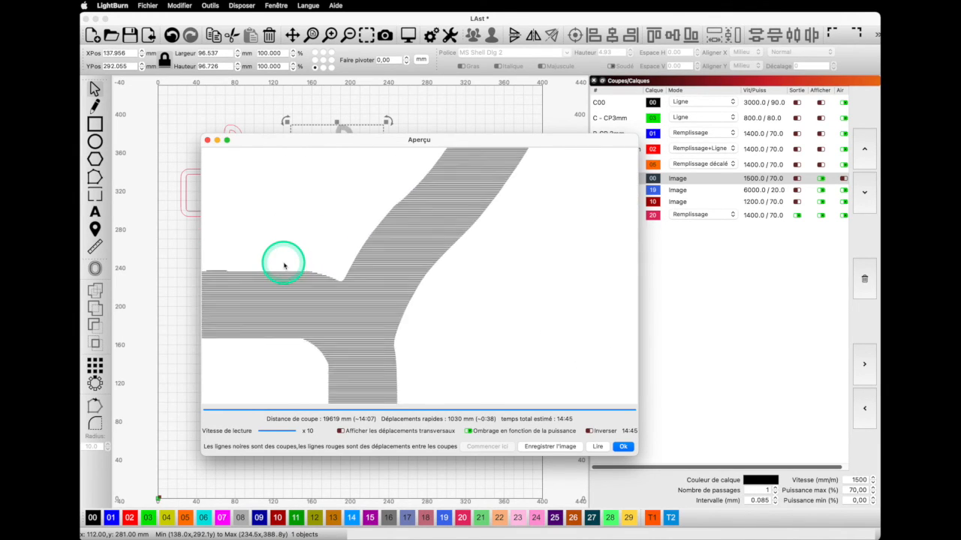
pyautogui.scroll(1, 283, 266)
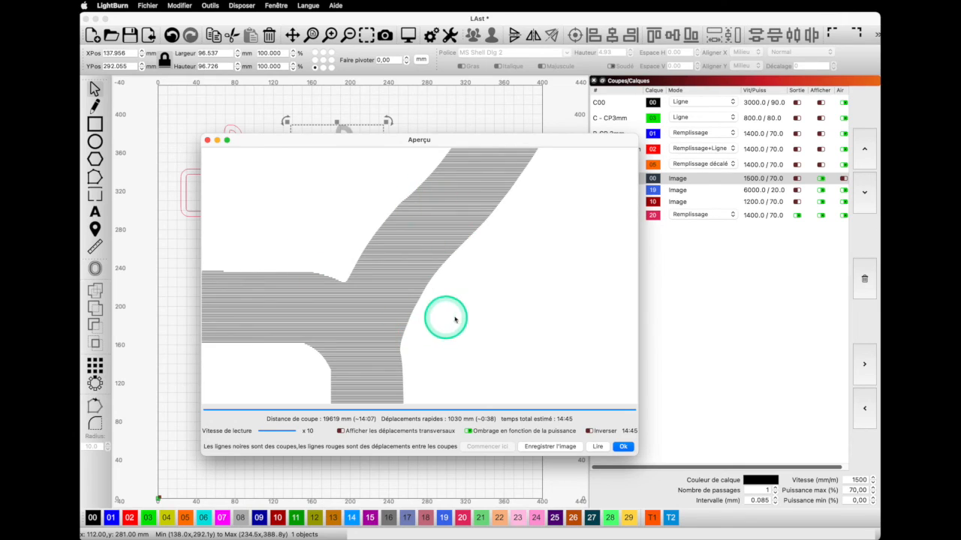
# - Turn output back on for the thumbs-up image's layer and preview it beside its filled outline to compare both engravings
pyautogui.scroll(-5, 450, 319)
pyautogui.click(623, 447)
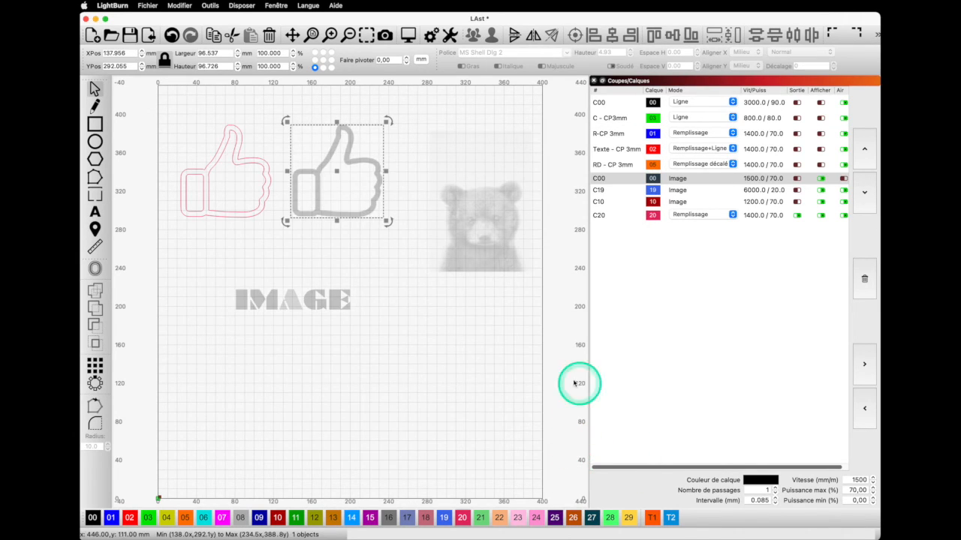
pyautogui.click(797, 178)
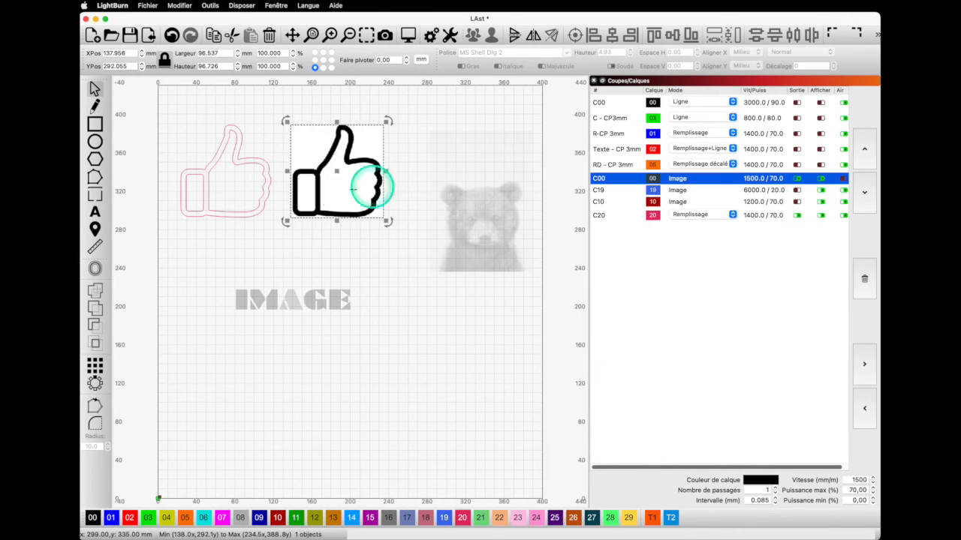
pyautogui.scroll(3, 271, 178)
pyautogui.rightClick(280, 180)
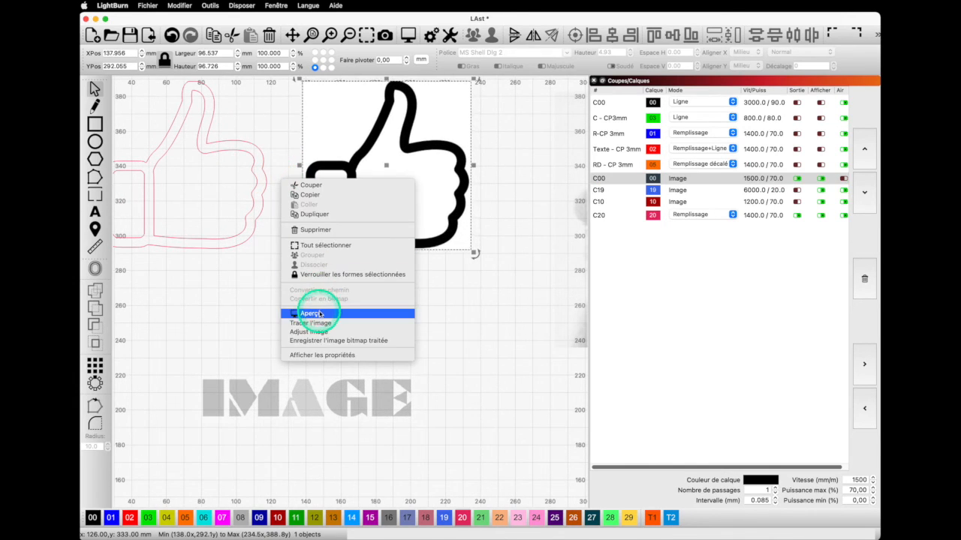
pyautogui.click(320, 314)
pyautogui.scroll(4, 420, 259)
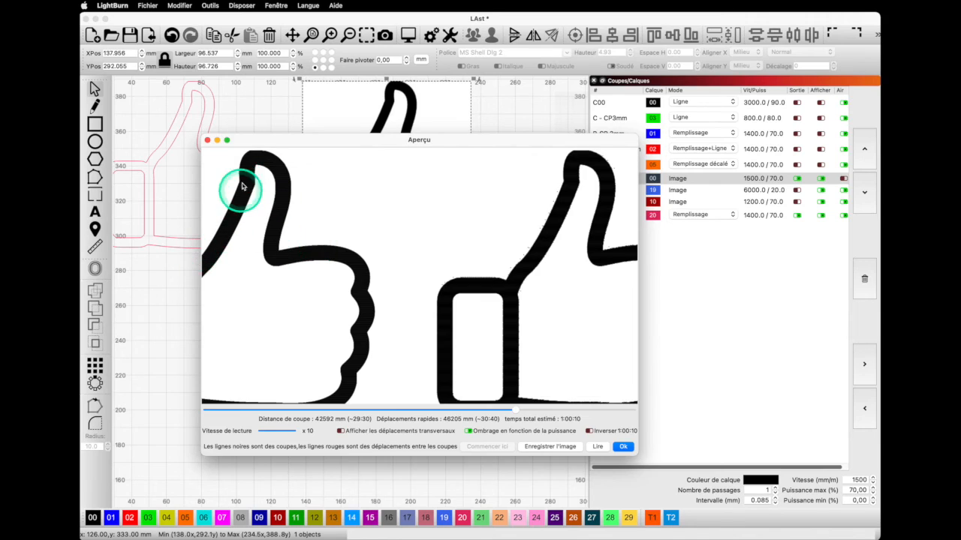
pyautogui.click(623, 447)
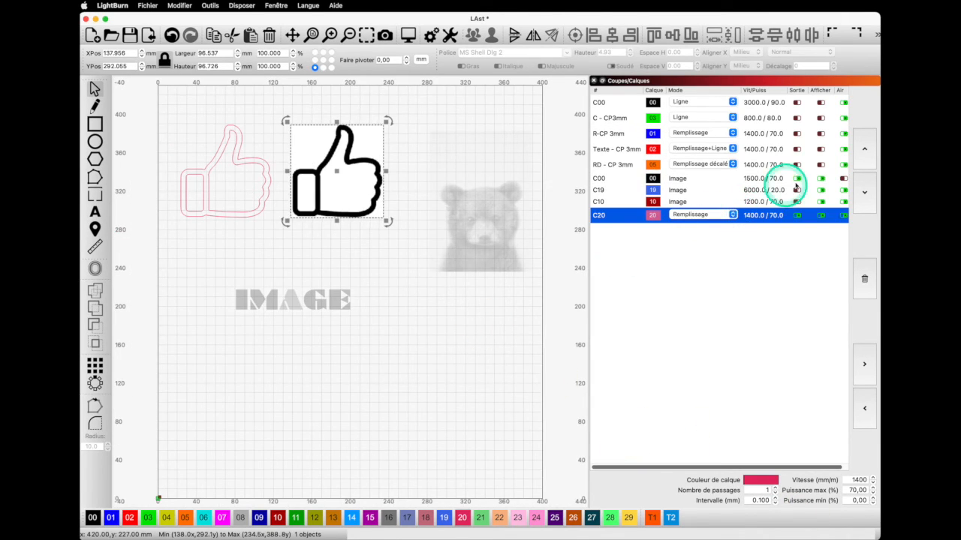
# - Turn off the thumbs-up image layer's output and preview the outline's fill from start to end with traversal moves shown
pyautogui.click(797, 178)
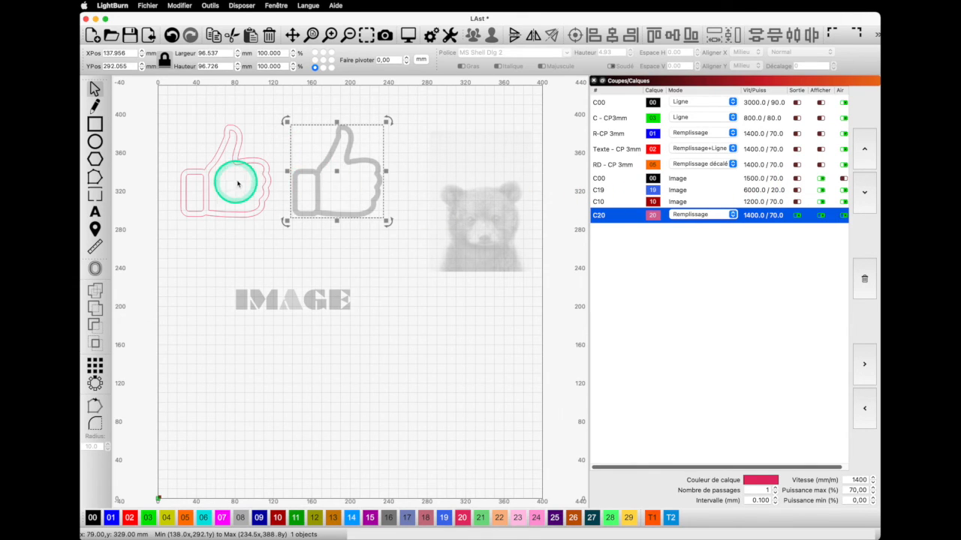
pyautogui.rightClick(251, 222)
pyautogui.click(292, 355)
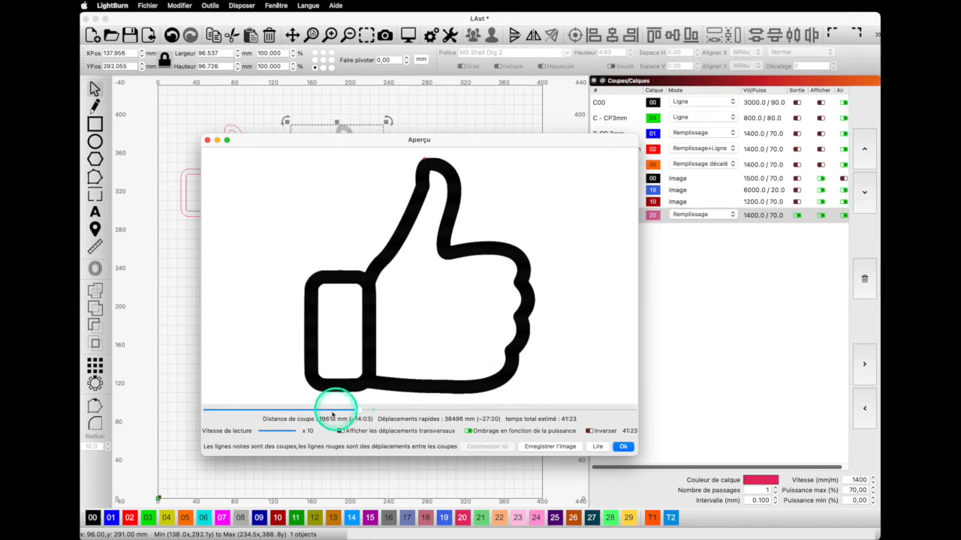
pyautogui.moveTo(349, 406)
pyautogui.mouseDown()
pyautogui.moveTo(360, 407)
pyautogui.moveTo(203, 410)
pyautogui.mouseUp()
pyautogui.click(340, 432)
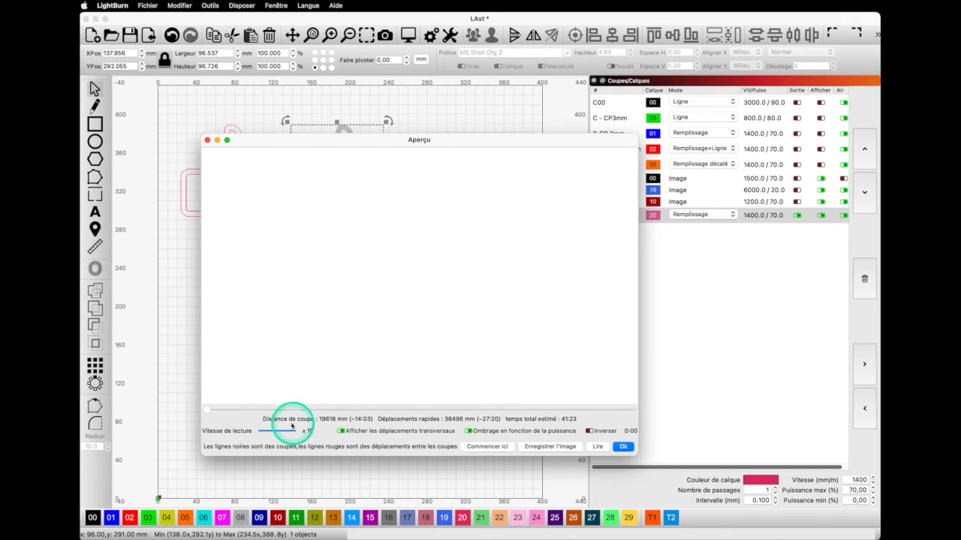
pyautogui.moveTo(207, 410)
pyautogui.mouseDown()
pyautogui.moveTo(607, 435)
pyautogui.moveTo(635, 427)
pyautogui.mouseUp()
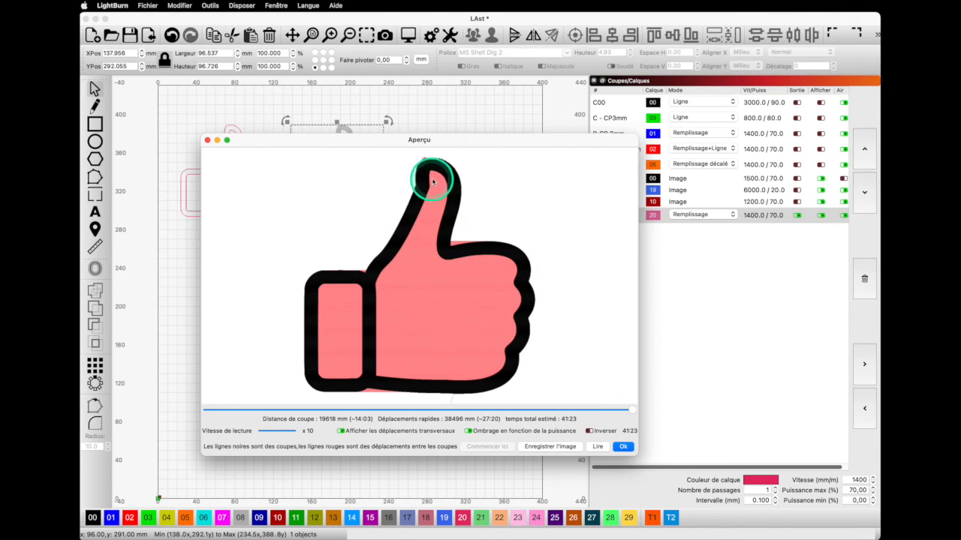
pyautogui.click(623, 447)
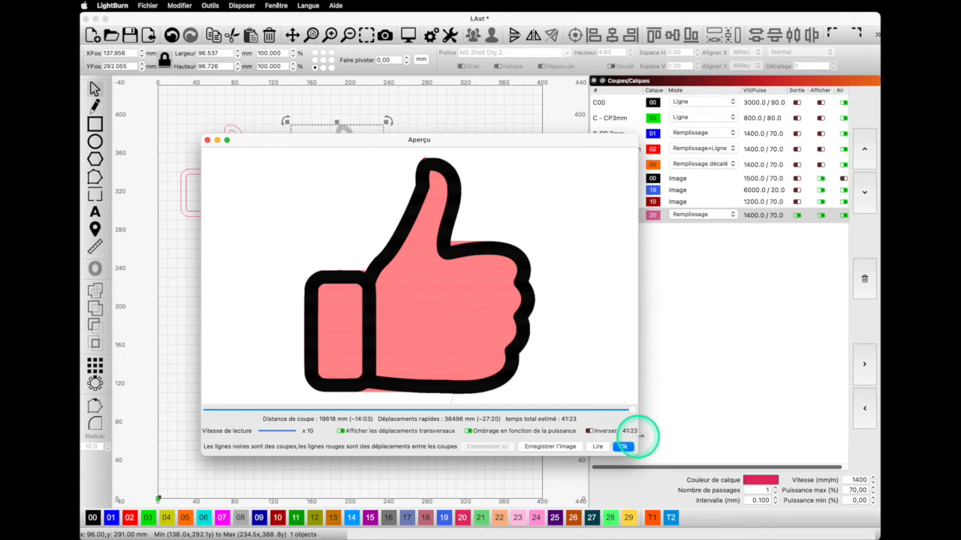
pyautogui.click(621, 446)
# - Enable the paint-bucket fill option (Outil Pot de peinture) in the advanced cut settings of layer C20
pyautogui.click(647, 216)
pyautogui.doubleClick(647, 216)
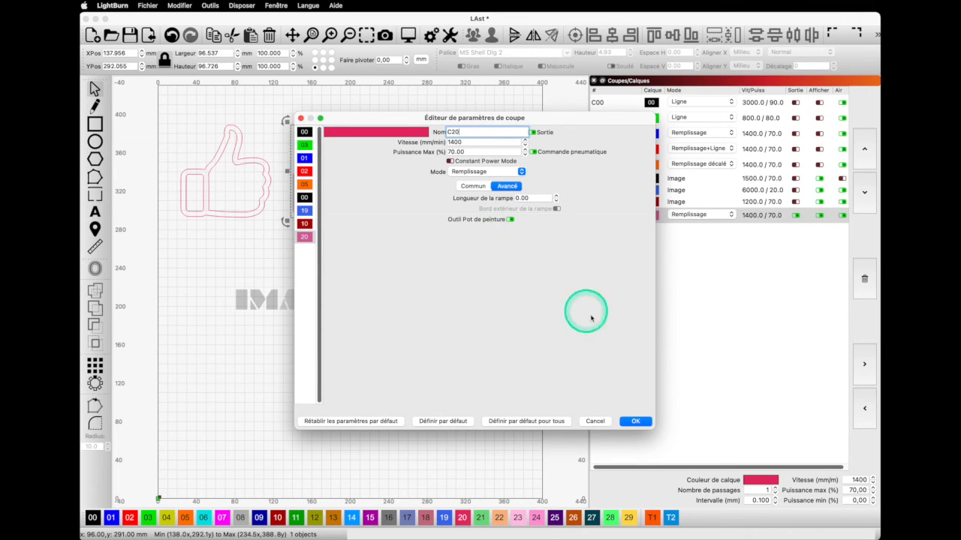
pyautogui.click(637, 421)
# - Preview the thumbs-up outline's paint-bucket fill, checking the traversal moves near the end of the engraving
pyautogui.rightClick(258, 236)
pyautogui.click(291, 364)
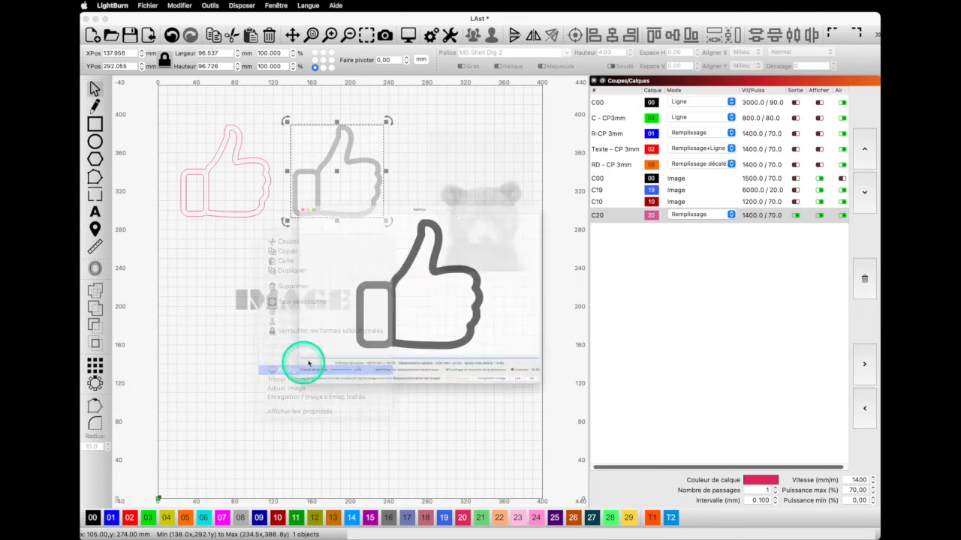
pyautogui.moveTo(620, 410)
pyautogui.mouseDown()
pyautogui.moveTo(203, 418)
pyautogui.moveTo(536, 425)
pyautogui.moveTo(569, 412)
pyautogui.moveTo(647, 410)
pyautogui.mouseUp()
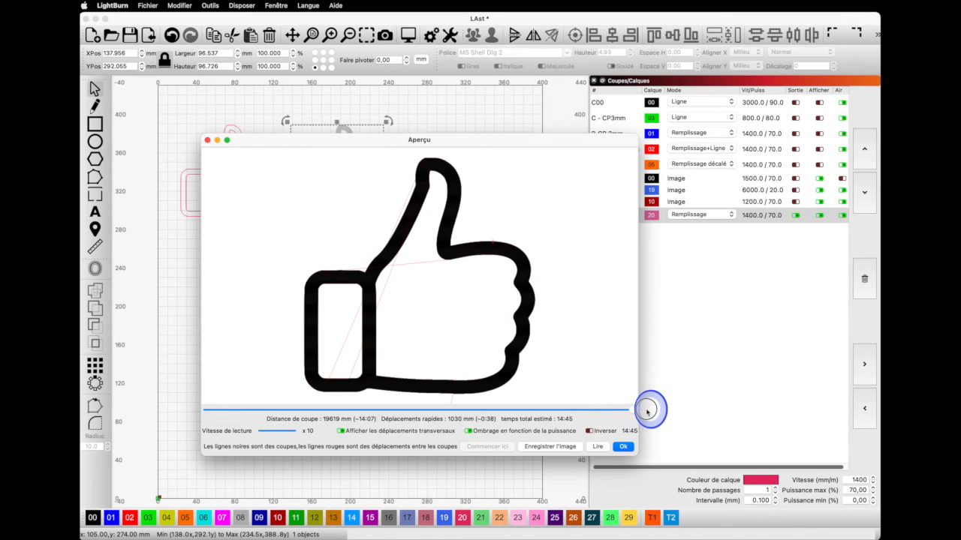
pyautogui.click(624, 447)
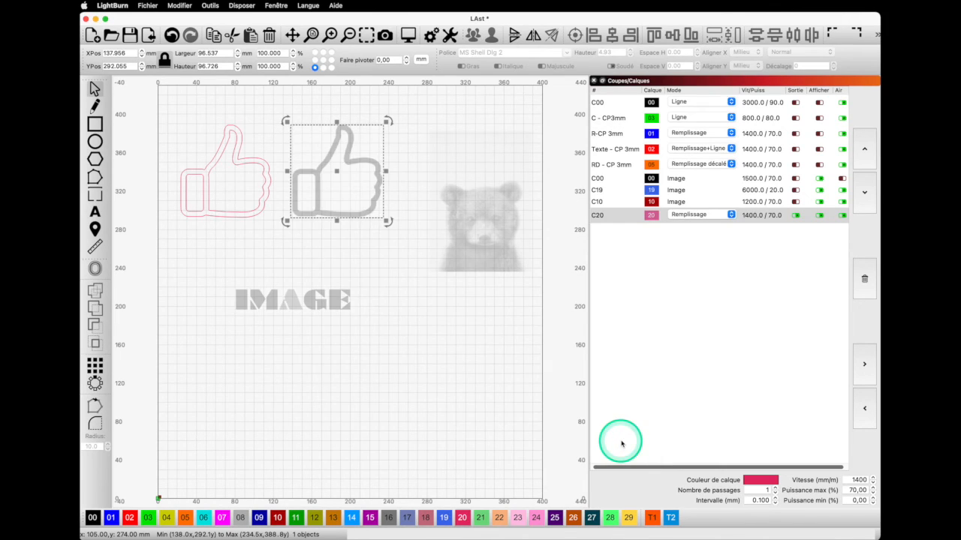
# - Turn off output for layer C20 and start an image trace of the IMAGE lettering bitmap
pyautogui.click(802, 216)
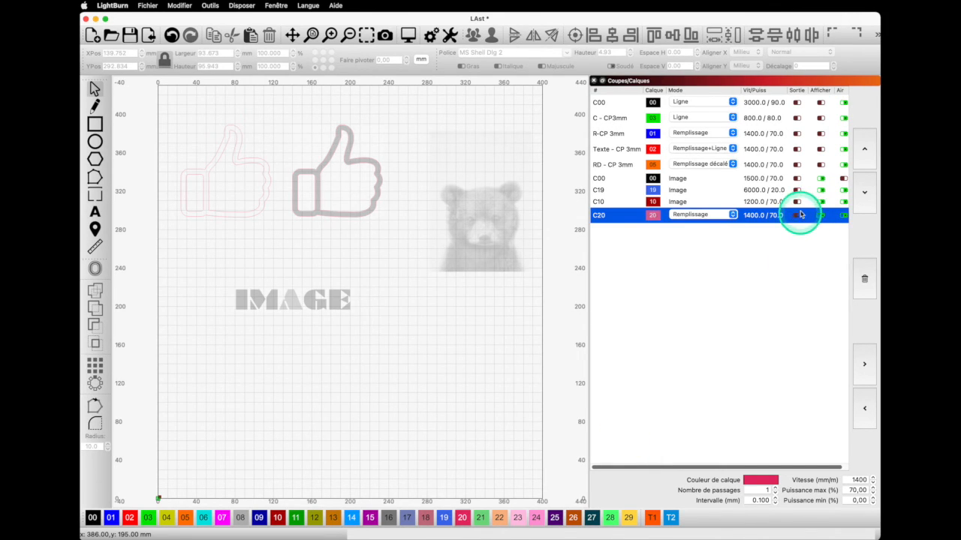
pyautogui.click(342, 304)
pyautogui.rightClick(365, 343)
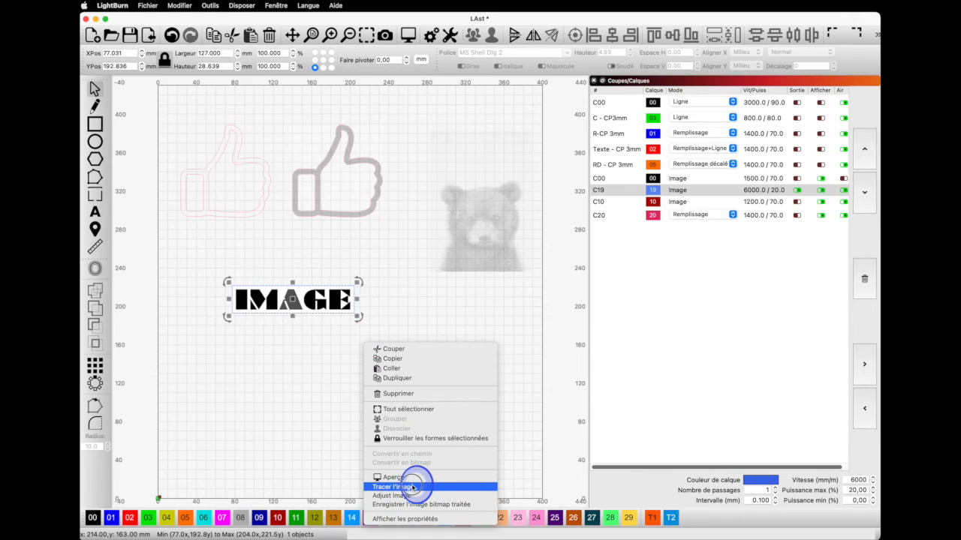
pyautogui.click(412, 487)
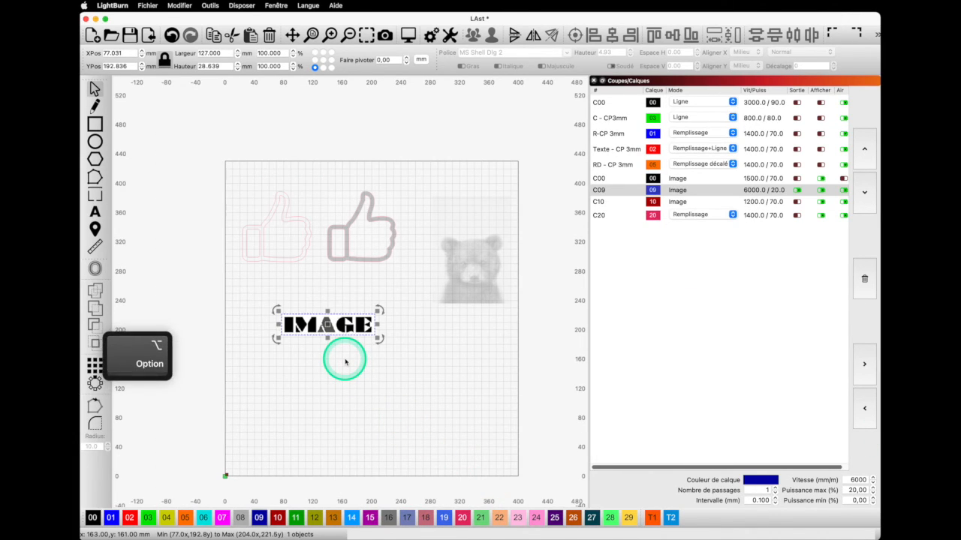
pyautogui.hotkey('alt', 't')
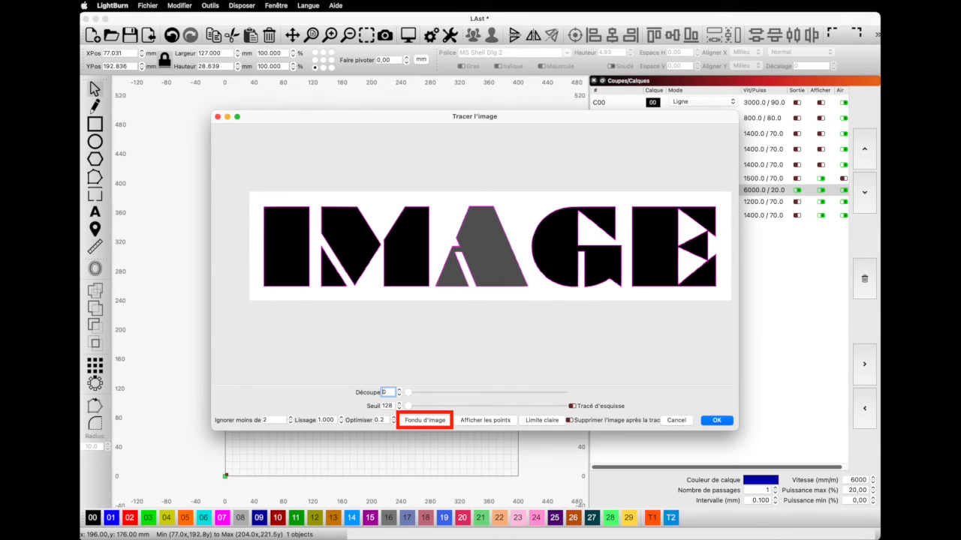
# - Fade the IMAGE bitmap in the trace preview and show the points of its outlines
pyautogui.click(425, 420)
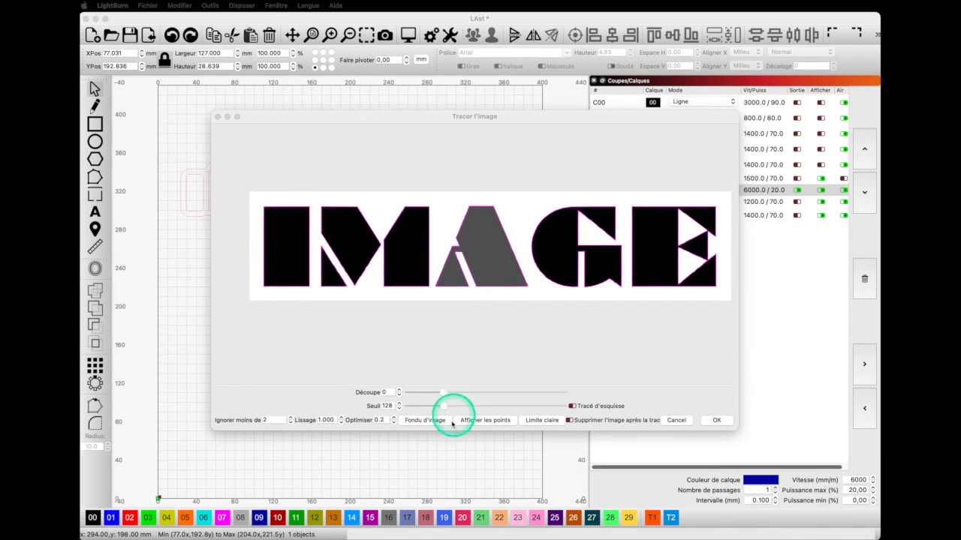
pyautogui.click(426, 422)
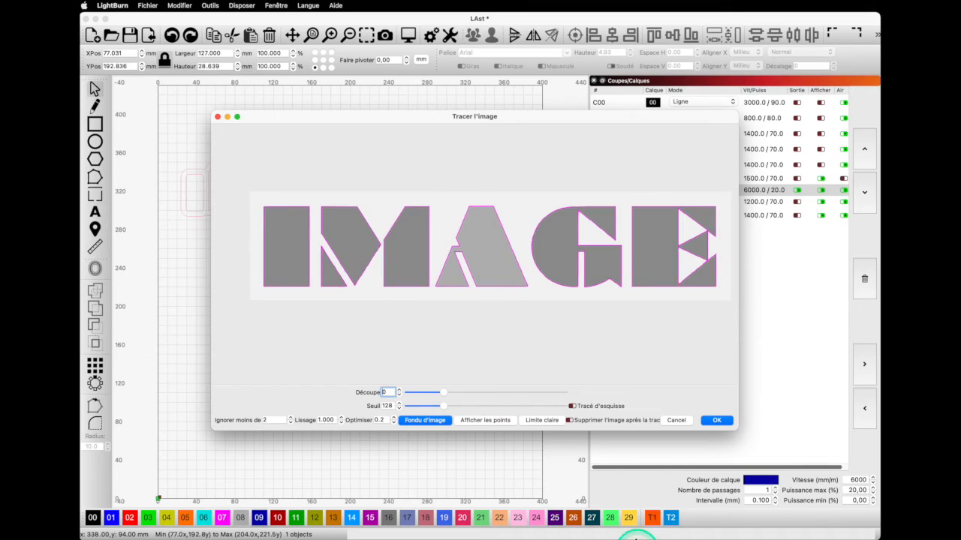
pyautogui.click(483, 422)
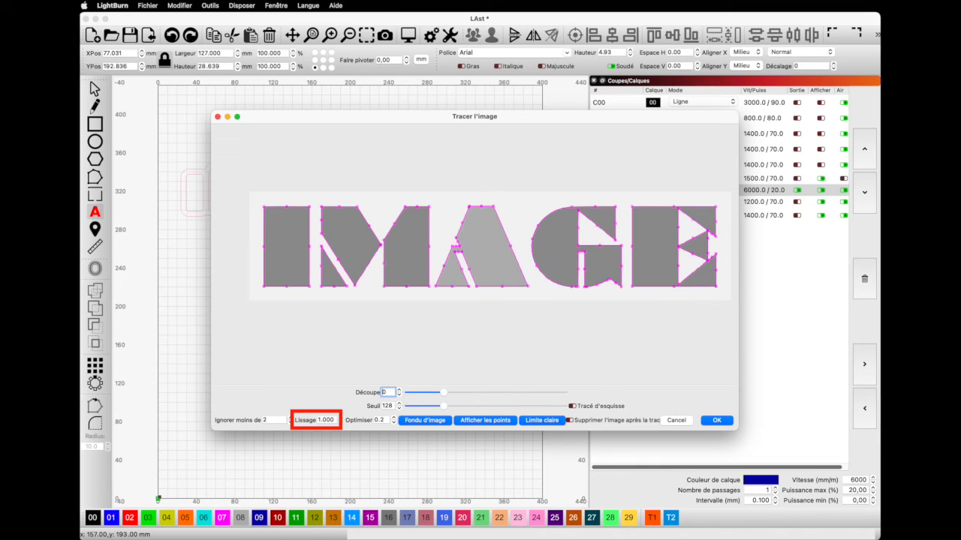
# - Set the trace smoothing to 1.333 and examine the corners of the traced letters up close
pyautogui.click(325, 420)
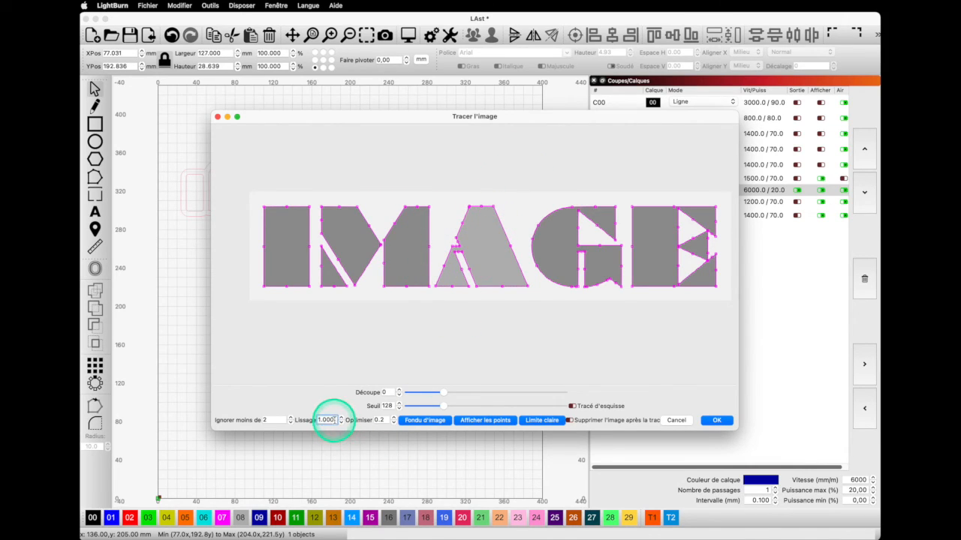
pyautogui.press('BackSpace')
pyautogui.press('BackSpace')
pyautogui.press('BackSpace')
pyautogui.write('333')
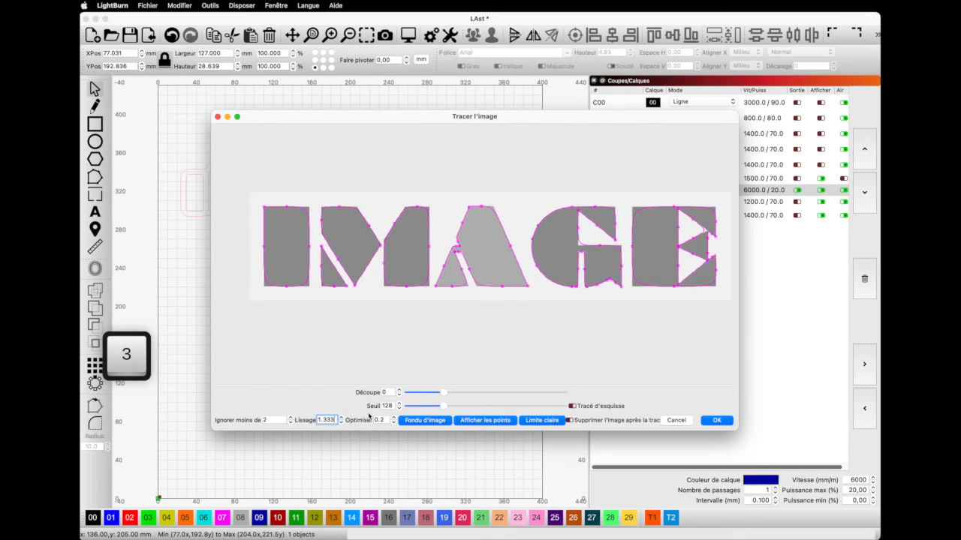
pyautogui.click(269, 417)
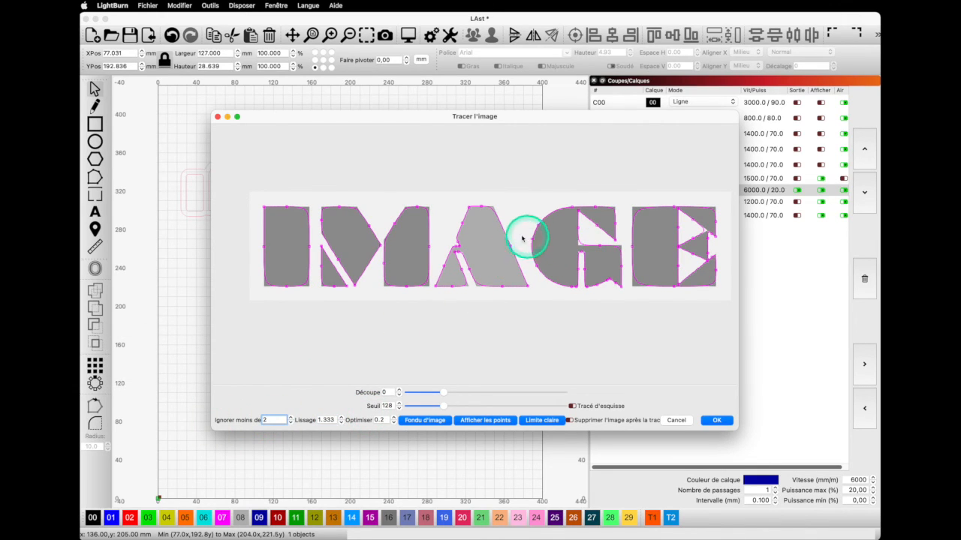
pyautogui.scroll(10, 529, 239)
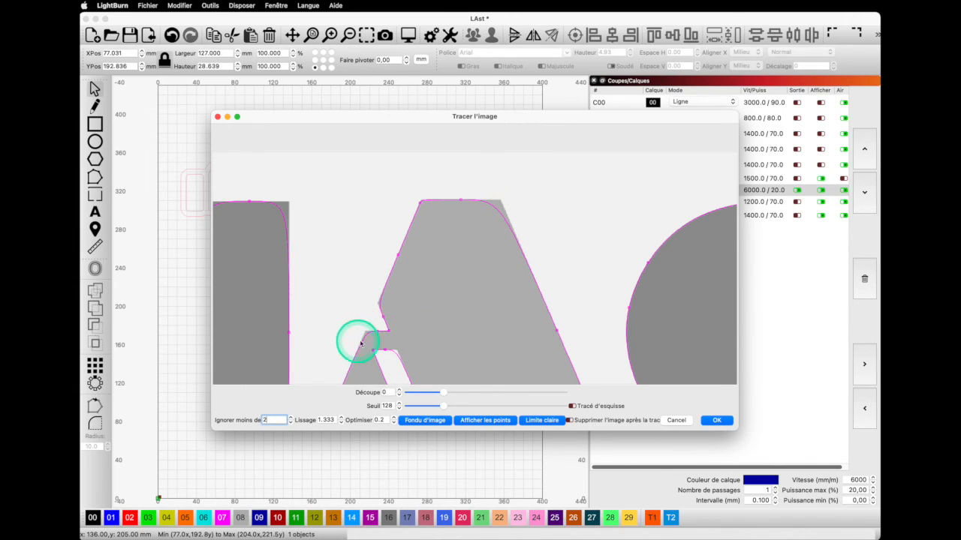
pyautogui.scroll(-8, 425, 316)
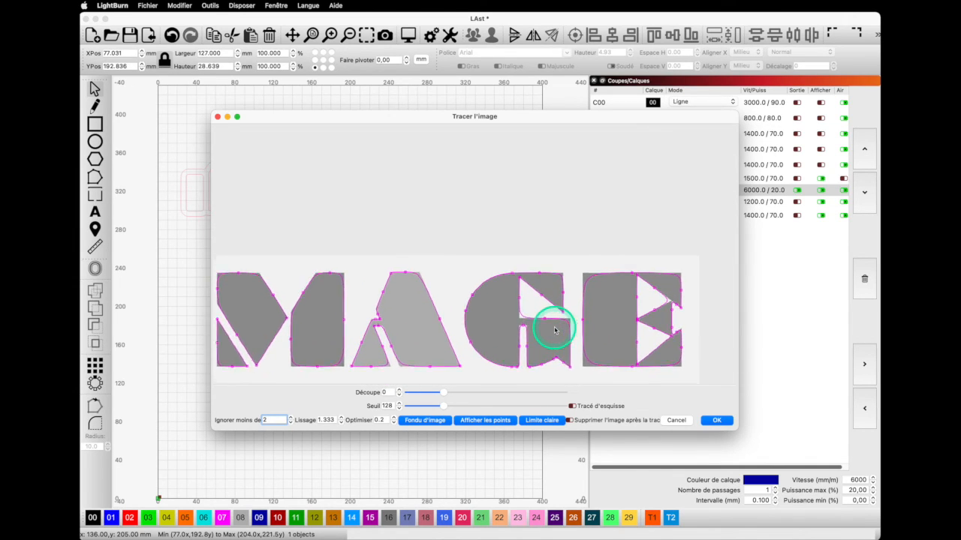
pyautogui.scroll(5, 554, 330)
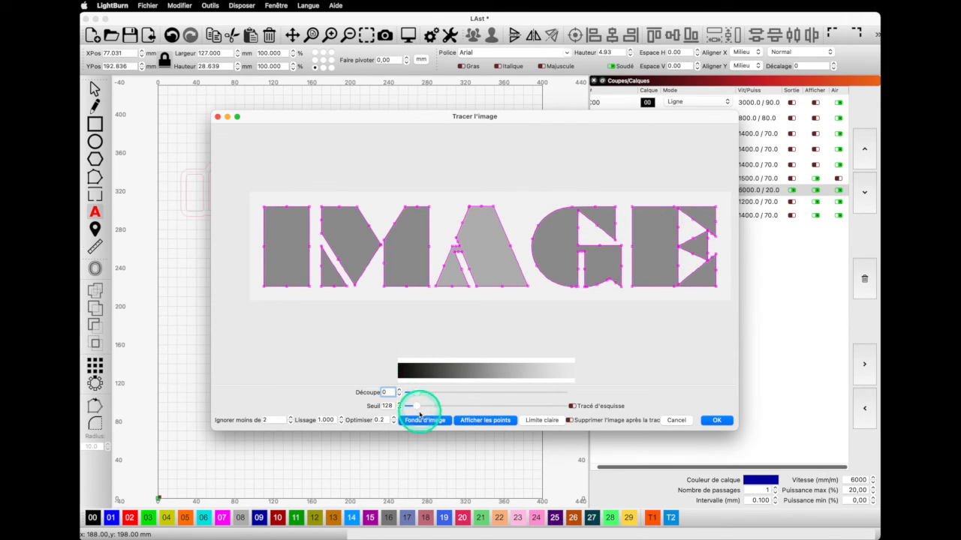
# - Trace the IMAGE lettering with cutoff 0 and threshold 0, after trying thresholds 255, 248 and 17
pyautogui.moveTo(418, 412); pyautogui.dragTo(583, 414)
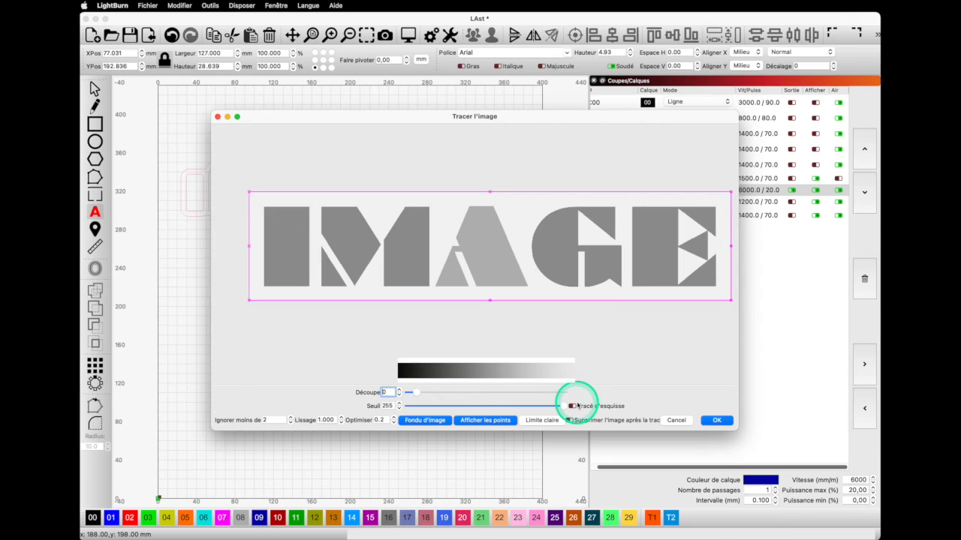
pyautogui.moveTo(563, 408); pyautogui.dragTo(558, 406)
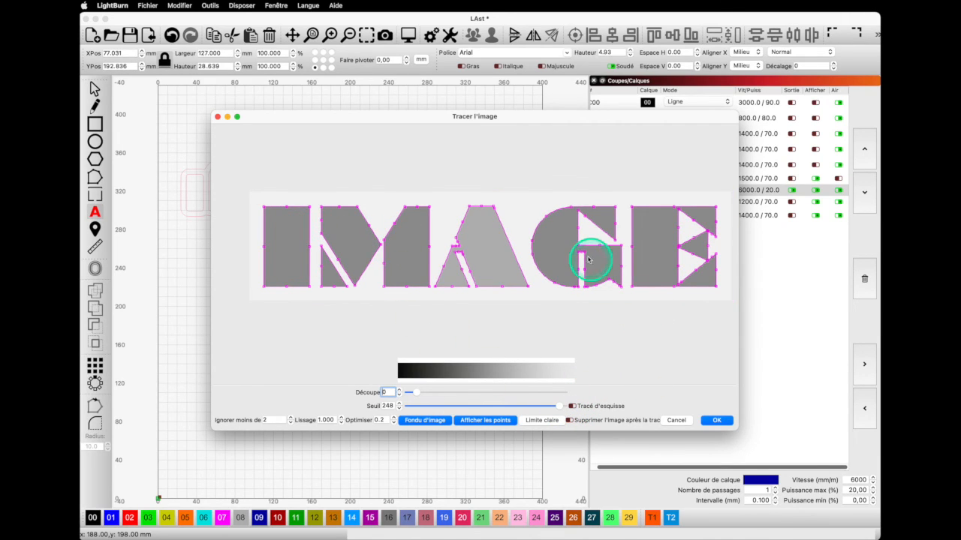
pyautogui.moveTo(561, 405); pyautogui.dragTo(425, 403)
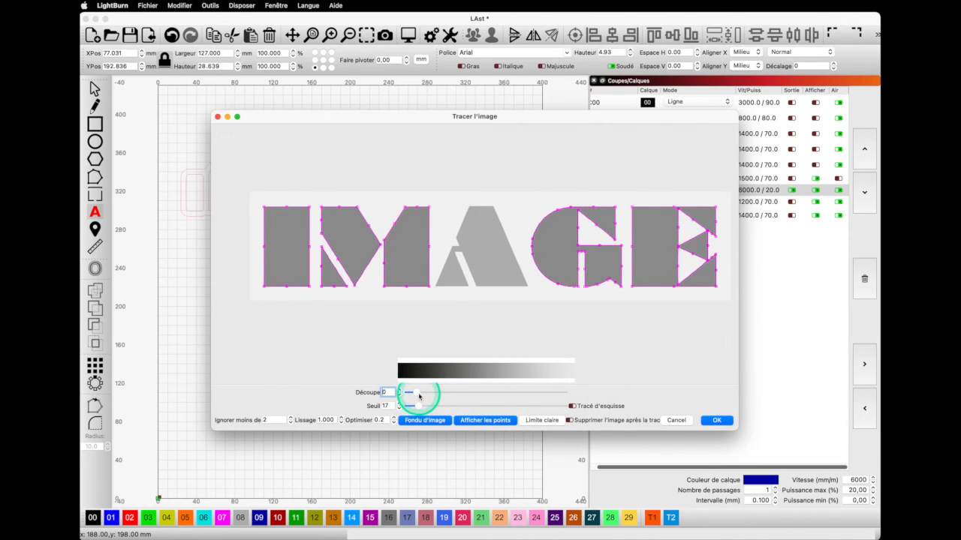
pyautogui.moveTo(421, 408); pyautogui.dragTo(417, 406)
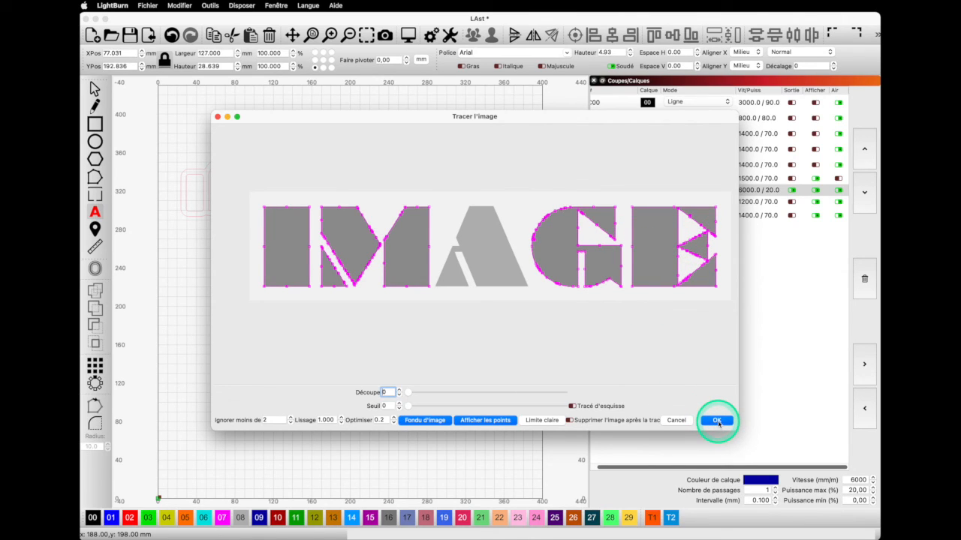
pyautogui.click(717, 421)
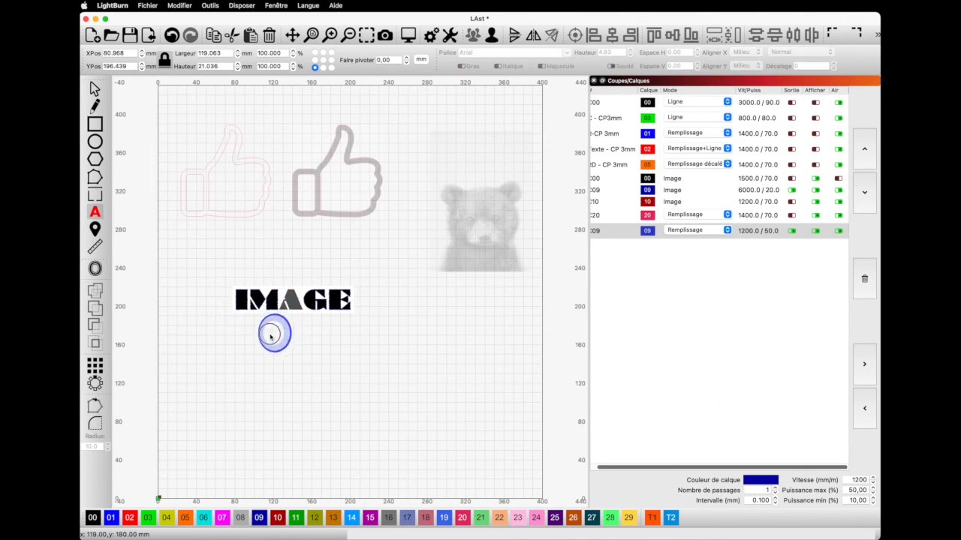
# - Move the original IMAGE bitmap below its traced outlines and select the traced outlines
pyautogui.click(94, 88)
pyautogui.click(258, 295)
pyautogui.moveTo(274, 304)
pyautogui.mouseDown()
pyautogui.moveTo(278, 343)
pyautogui.moveTo(264, 350)
pyautogui.mouseUp()
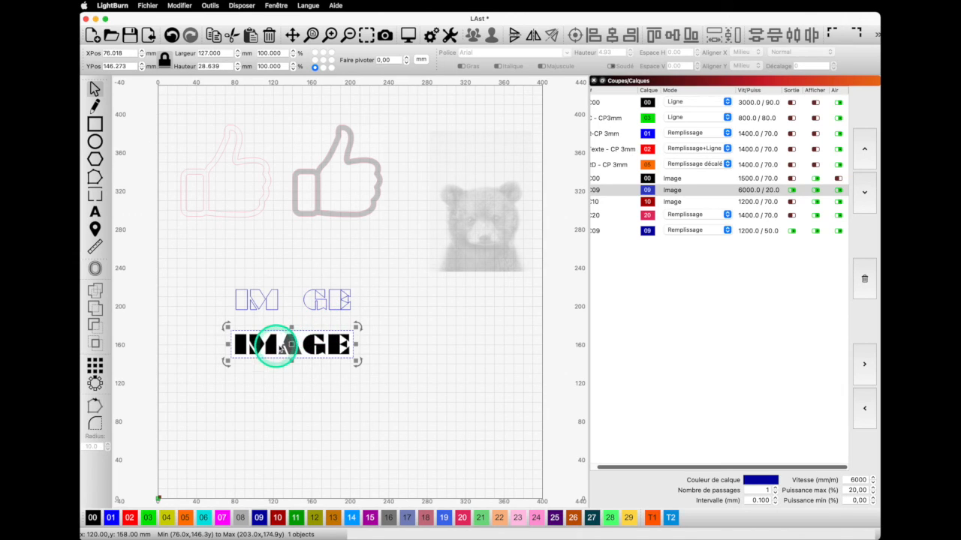
pyautogui.moveTo(280, 347); pyautogui.dragTo(281, 347)
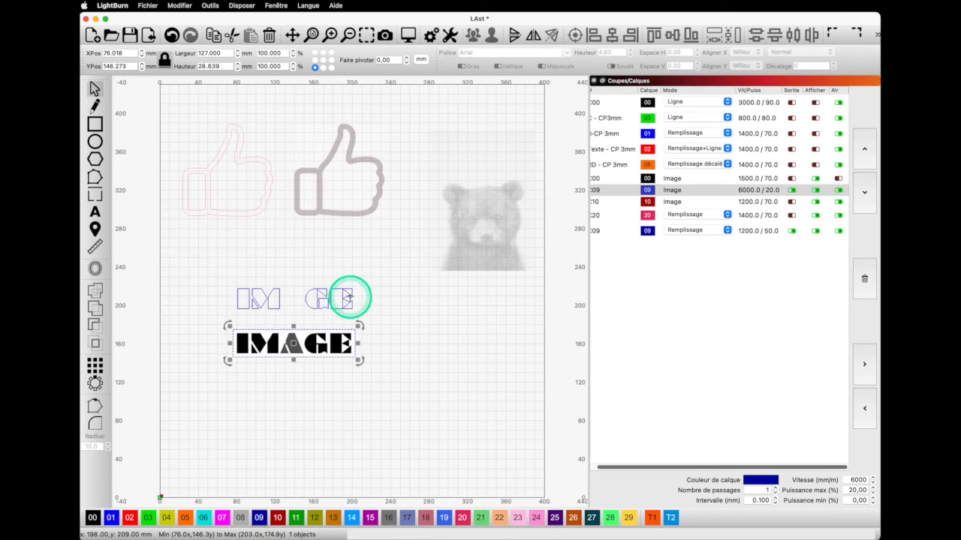
pyautogui.click(350, 298)
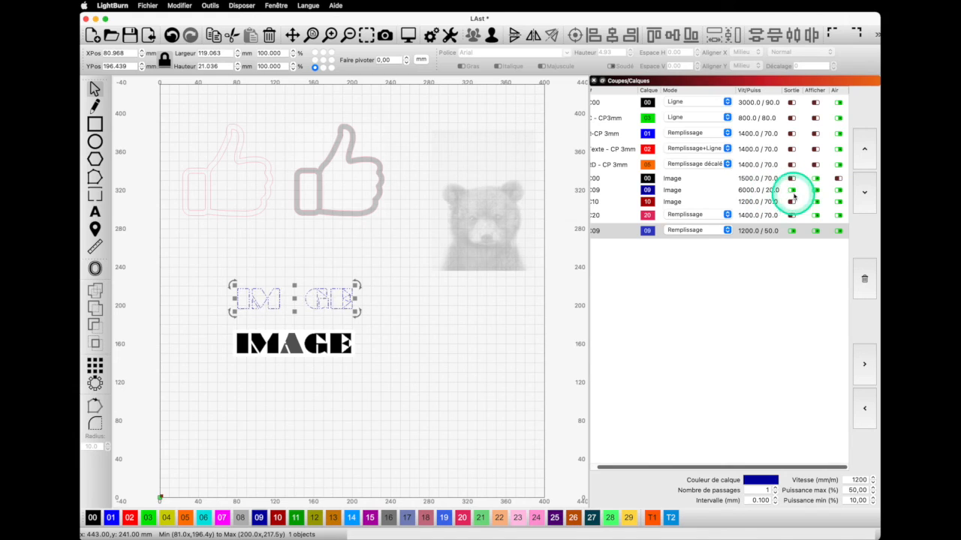
# - Turn off output for the bitmap's Image layer 09 and preview the filled engraving of the traced IMAGE outlines
pyautogui.click(789, 230)
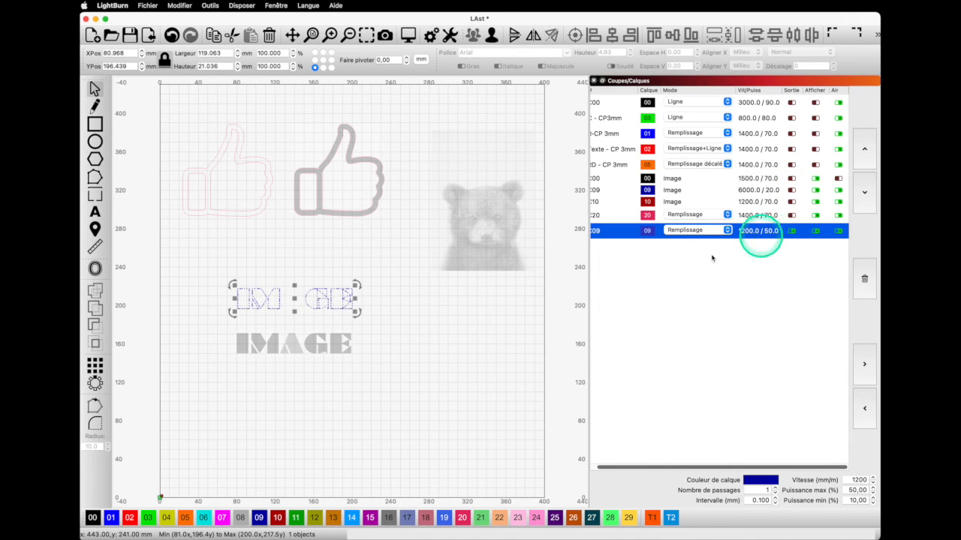
pyautogui.rightClick(378, 323)
pyautogui.click(407, 453)
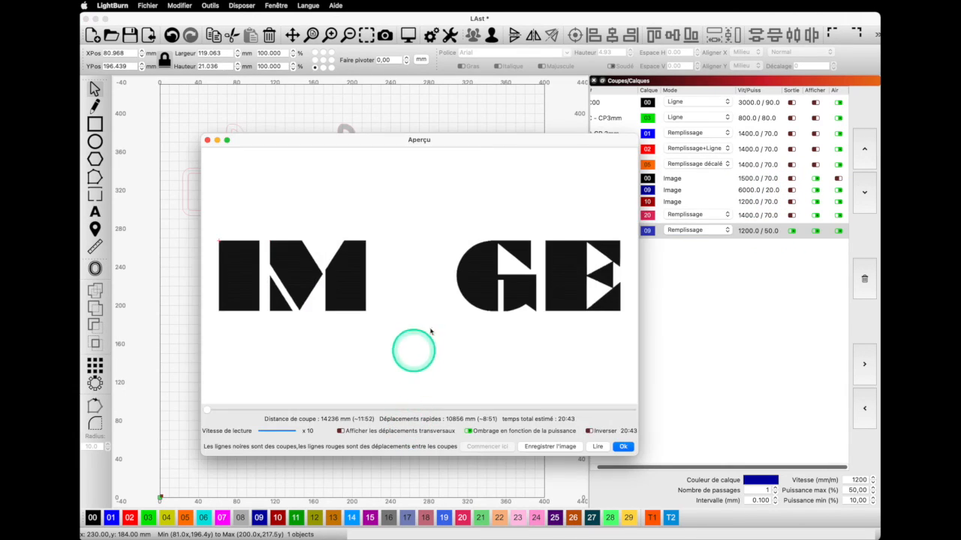
pyautogui.click(622, 447)
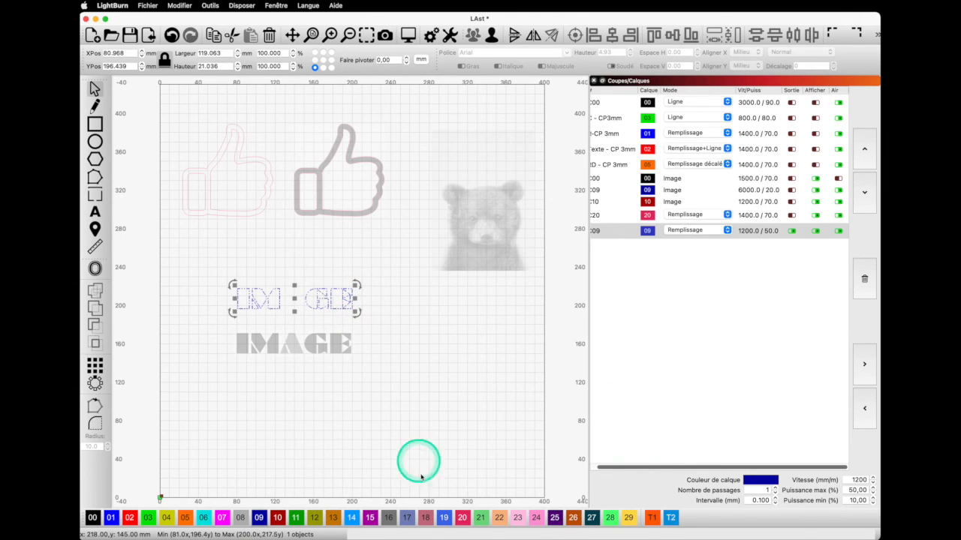
# - Assign the traced outlines to layer 15 and align them with the IMAGE bitmap on their horizontal and vertical centres
pyautogui.click(371, 518)
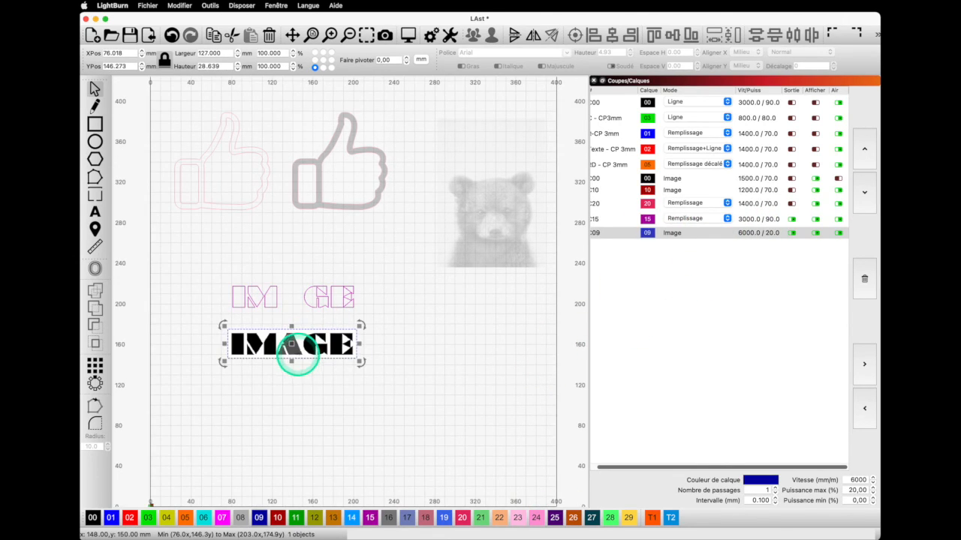
pyautogui.click(299, 350)
pyautogui.keyDown('shift'); pyautogui.click(316, 304); pyautogui.keyUp('shift')
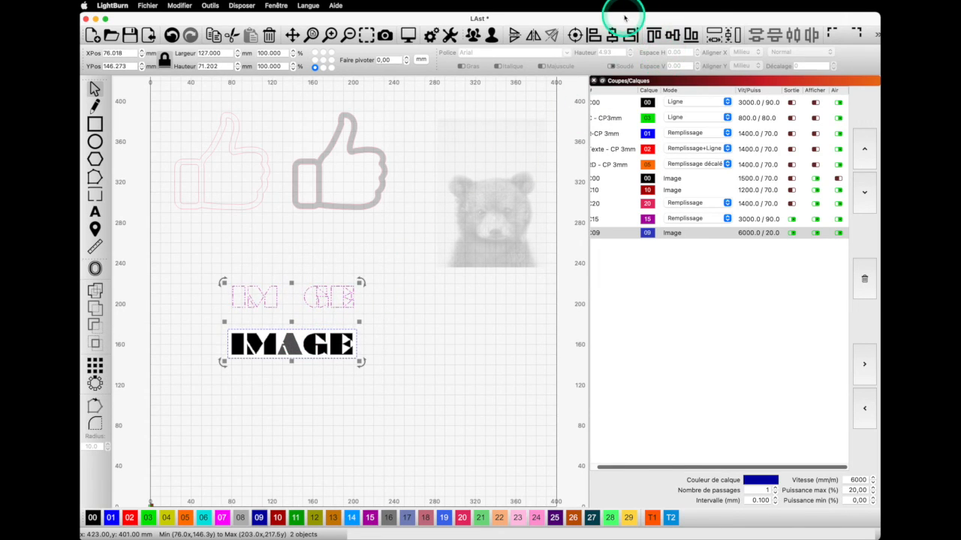
pyautogui.click(612, 34)
pyautogui.click(673, 35)
# - Trace only the grey letter A of the faded IMAGE bitmap with cutoff 85 and threshold 97, and assign it to layer 14
pyautogui.click(268, 307)
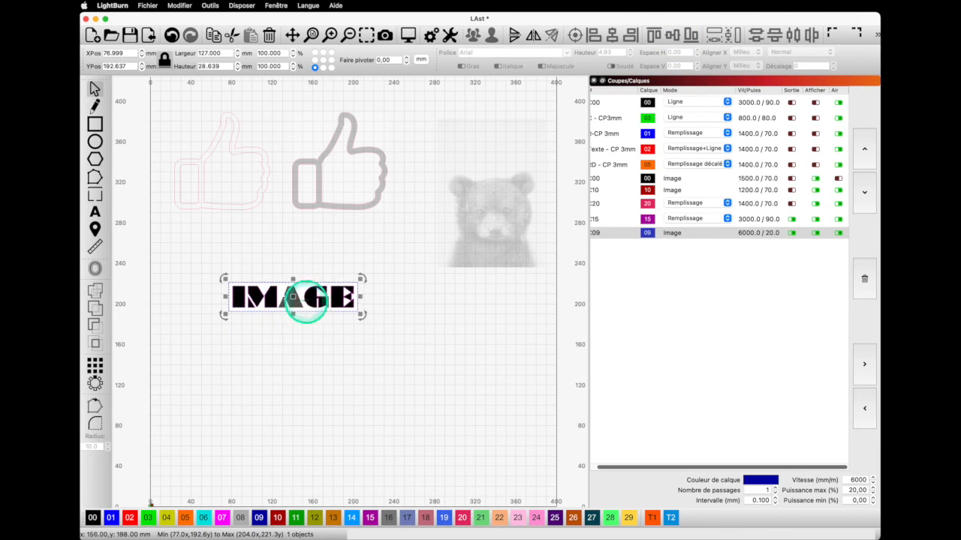
pyautogui.rightClick(308, 304)
pyautogui.click(354, 446)
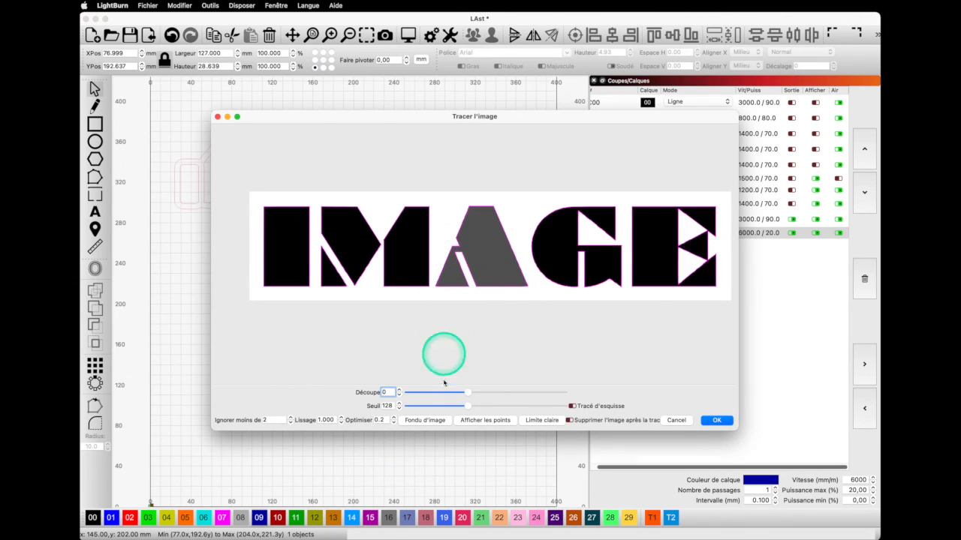
pyautogui.click(439, 418)
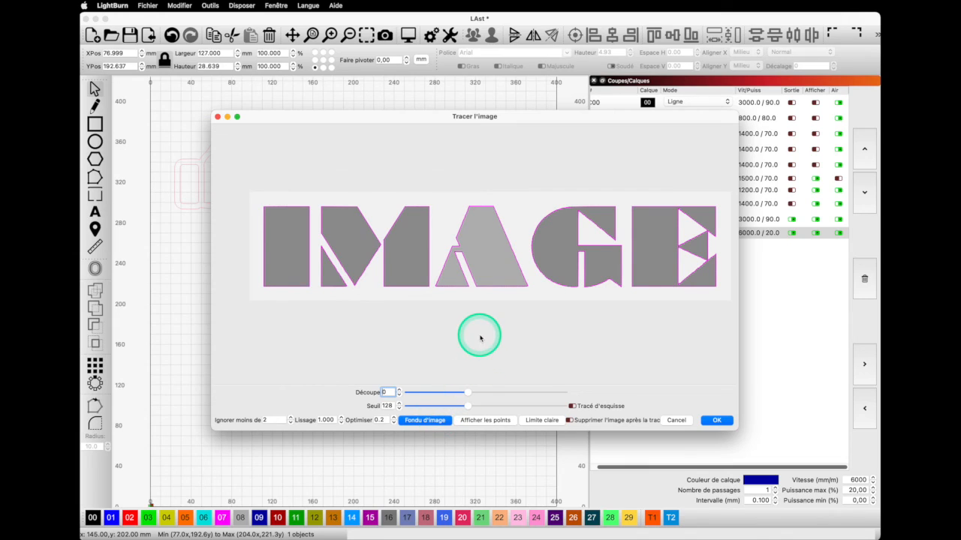
pyautogui.scroll(1, 482, 337)
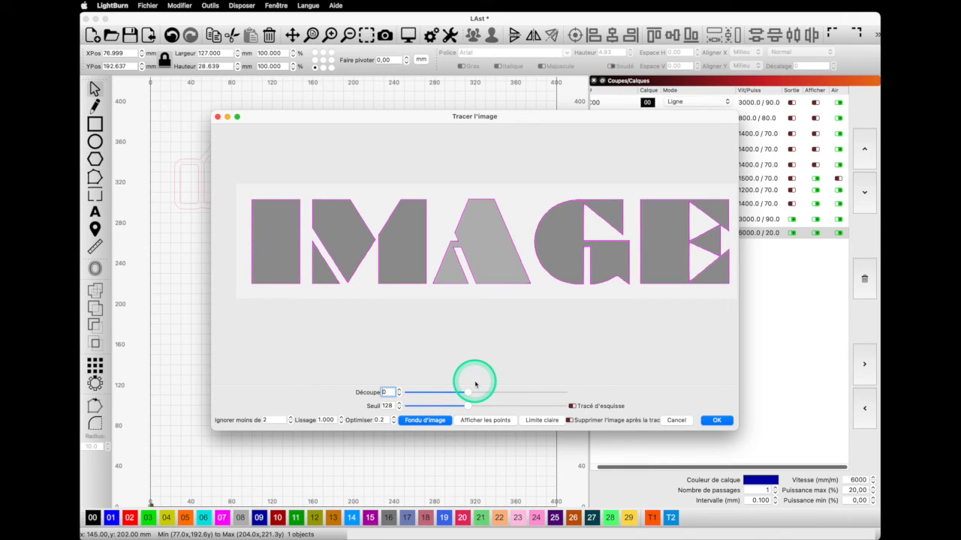
pyautogui.moveTo(469, 392)
pyautogui.mouseDown()
pyautogui.moveTo(438, 392)
pyautogui.moveTo(465, 406)
pyautogui.moveTo(455, 407)
pyautogui.moveTo(491, 406)
pyautogui.mouseUp()
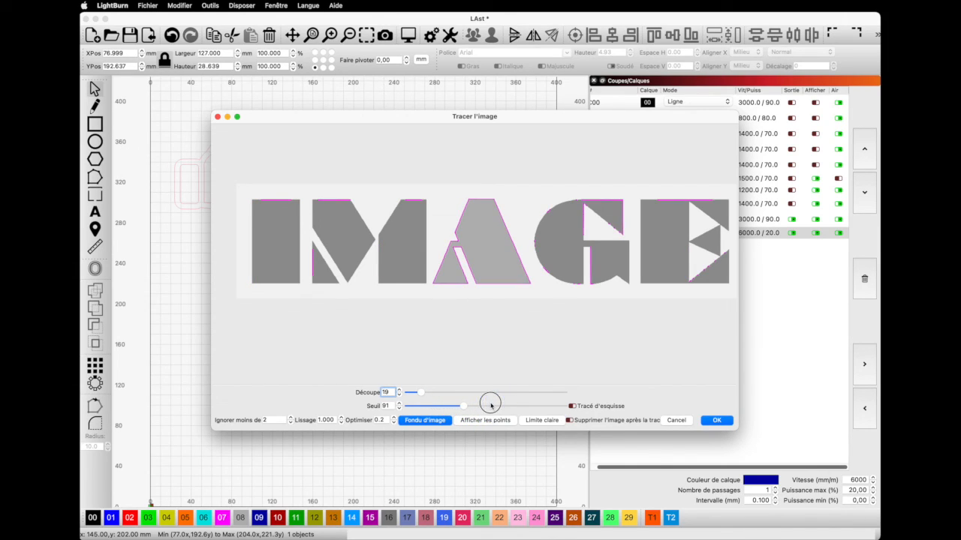
pyautogui.moveTo(422, 392)
pyautogui.mouseDown()
pyautogui.moveTo(428, 388)
pyautogui.moveTo(399, 382)
pyautogui.moveTo(413, 388)
pyautogui.mouseUp()
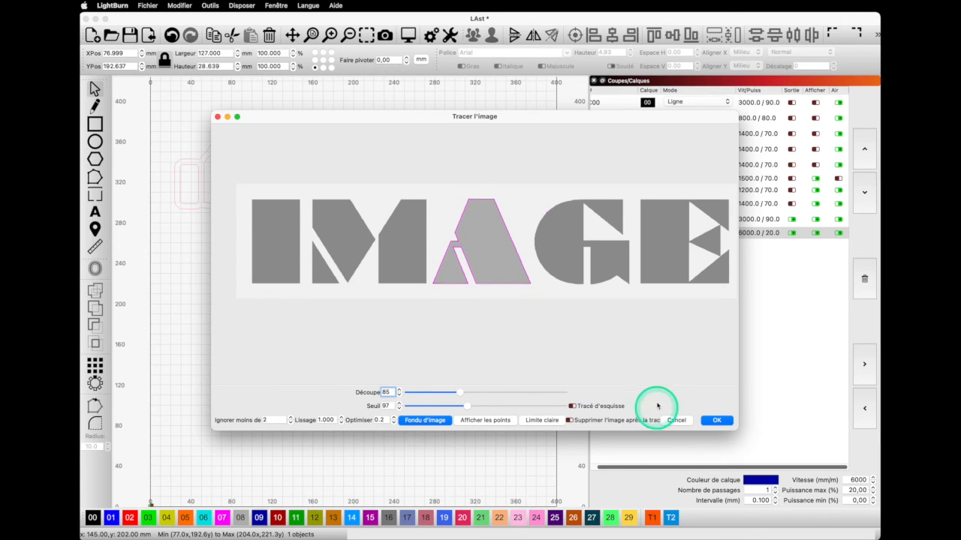
pyautogui.click(706, 423)
pyautogui.click(714, 423)
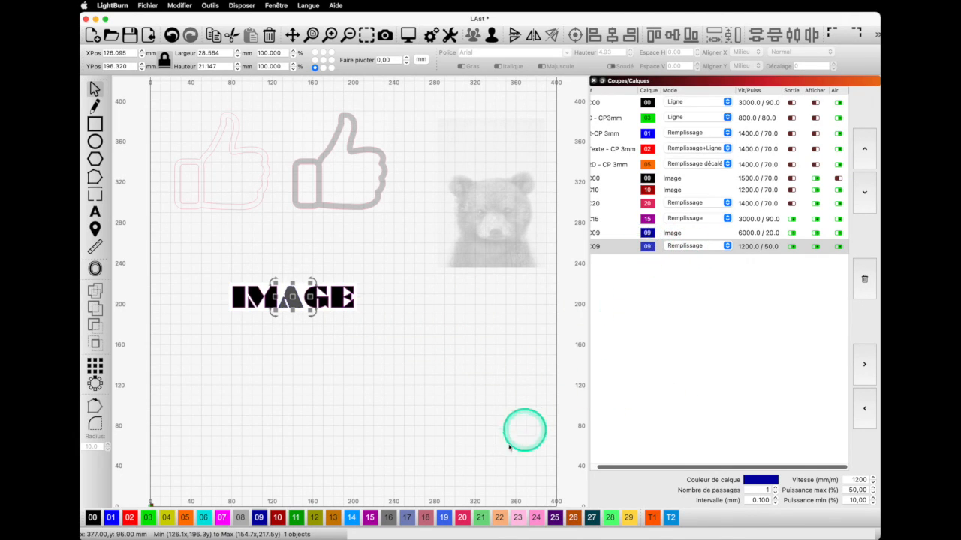
pyautogui.click(357, 518)
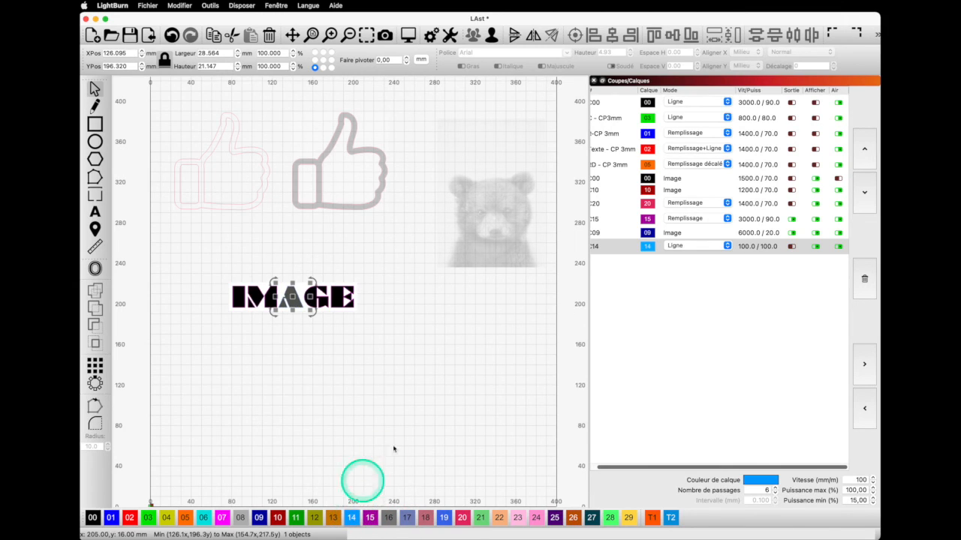
# - Move the IMAGE bitmap 65 mm down, clear of its outlines, and set layer 14 to the Remplissage mode
pyautogui.click(353, 303)
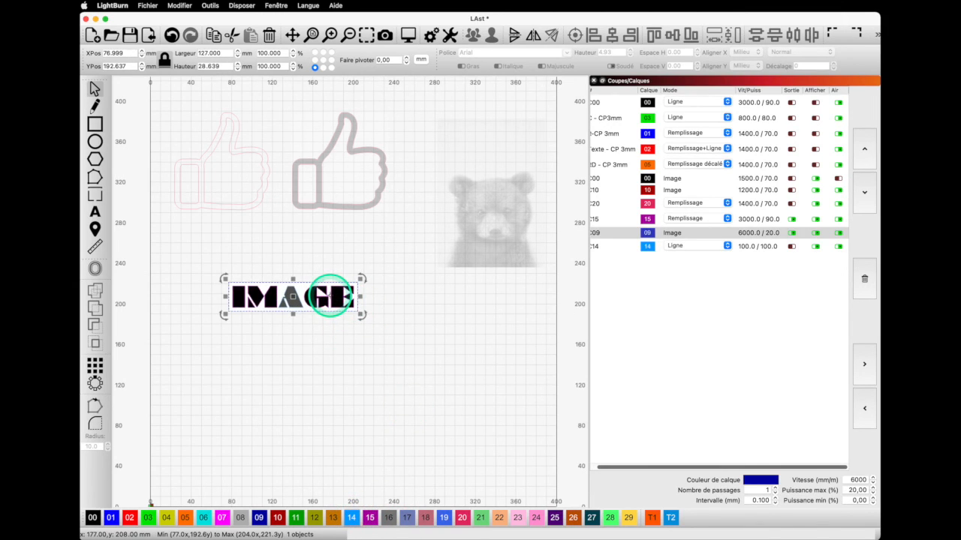
pyautogui.press('Down')
pyautogui.press('Down')
pyautogui.press('Down')
pyautogui.press('Down')
pyautogui.press('Down')
pyautogui.press('Down')
pyautogui.press('Down')
pyautogui.press('Down')
pyautogui.press('Down')
pyautogui.press('Down')
pyautogui.press('Down')
pyautogui.press('Down')
pyautogui.press('Down')
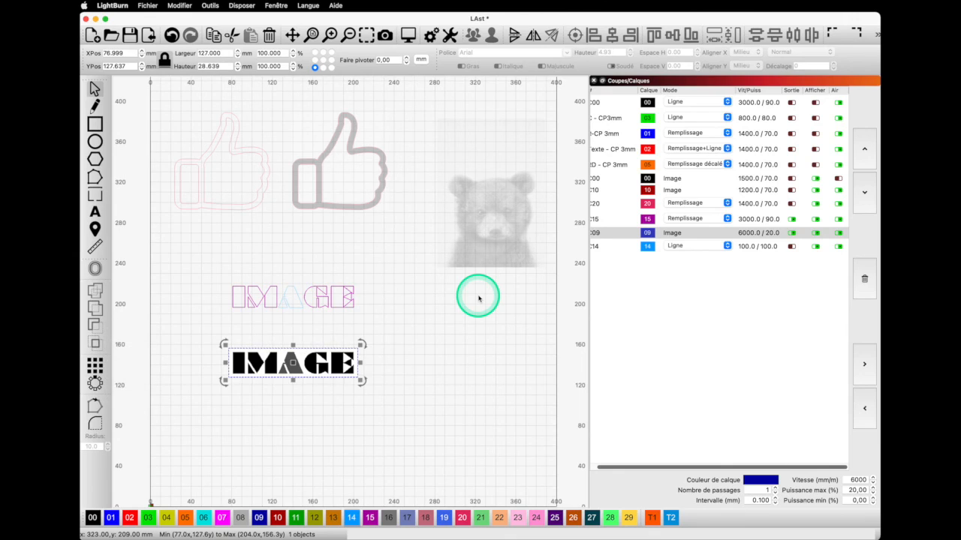
pyautogui.click(673, 249)
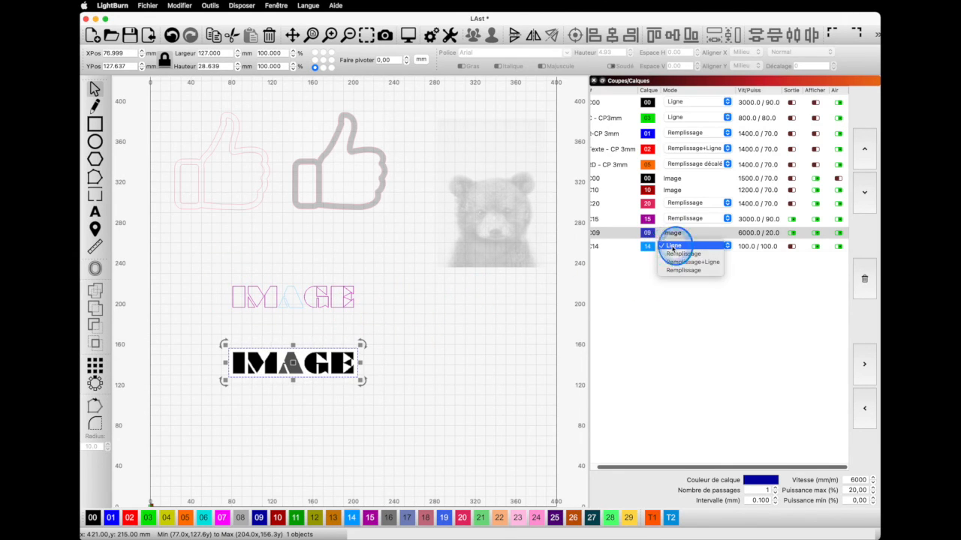
pyautogui.click(675, 259)
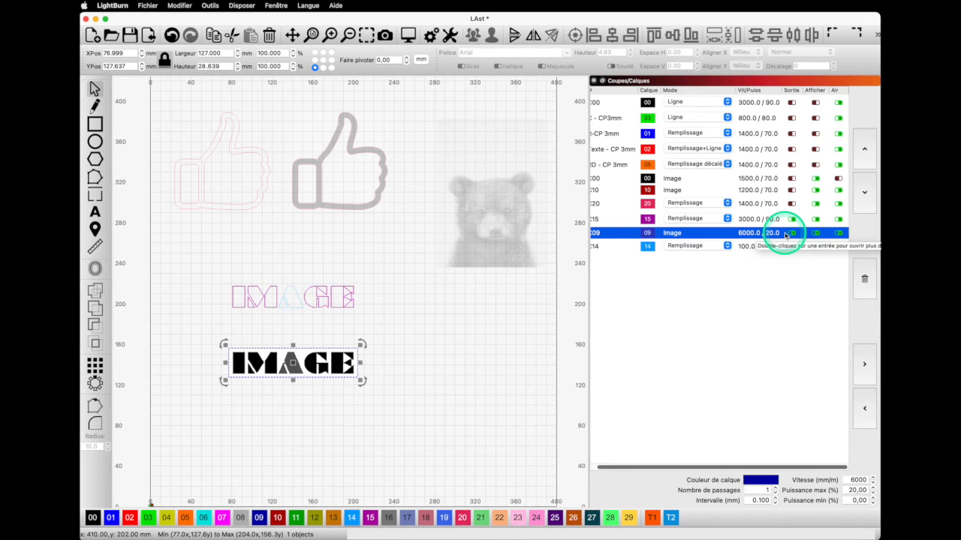
# - Trace only the letter A by framing it in the faded bitmap, shift the bitmap below the outline and undo the move
pyautogui.rightClick(325, 389)
pyautogui.click(365, 438)
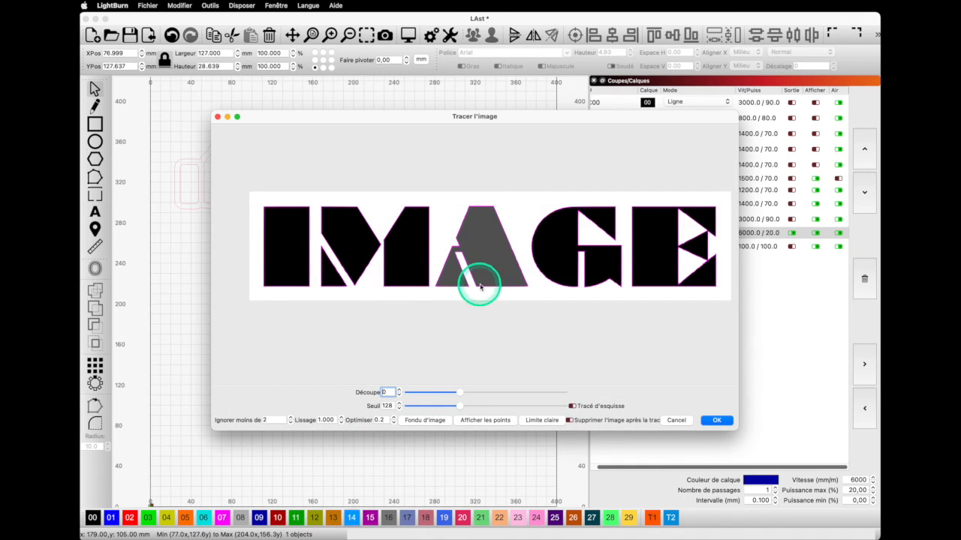
pyautogui.click(426, 419)
pyautogui.moveTo(431, 193); pyautogui.dragTo(532, 306)
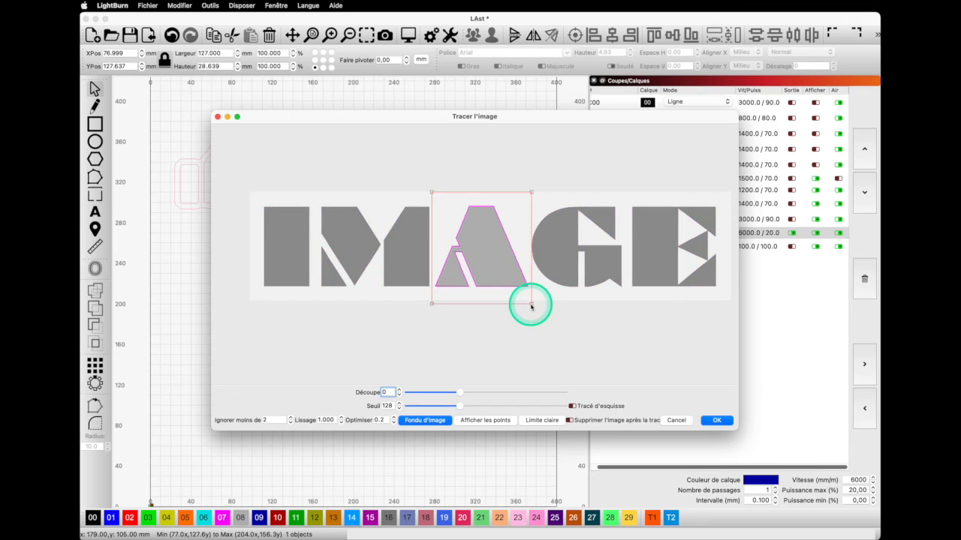
pyautogui.click(723, 421)
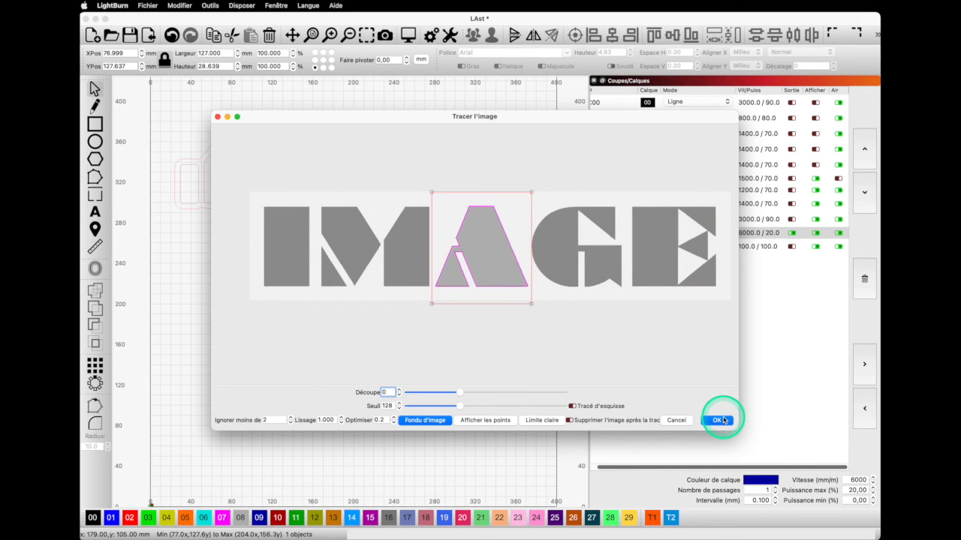
pyautogui.moveTo(333, 363); pyautogui.dragTo(327, 402)
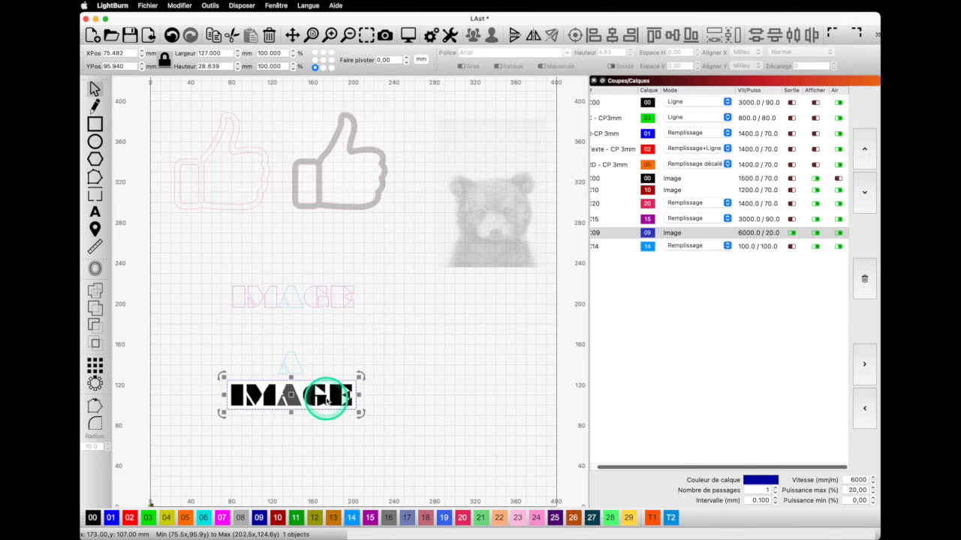
pyautogui.press('super+z')
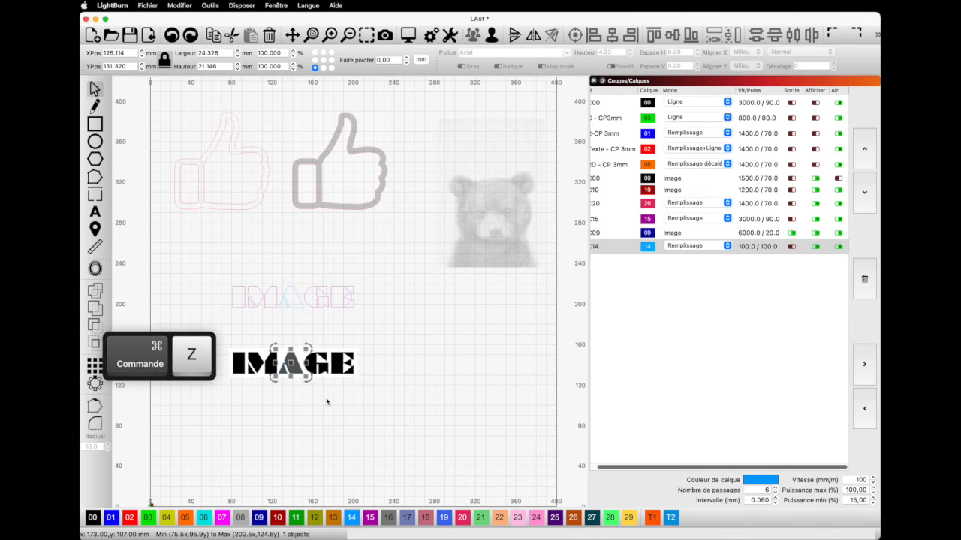
# - Trace the whole IMAGE bitmap with cutoff 0 and threshold 128, with the image faded in the preview
pyautogui.rightClick(323, 364)
pyautogui.click(346, 510)
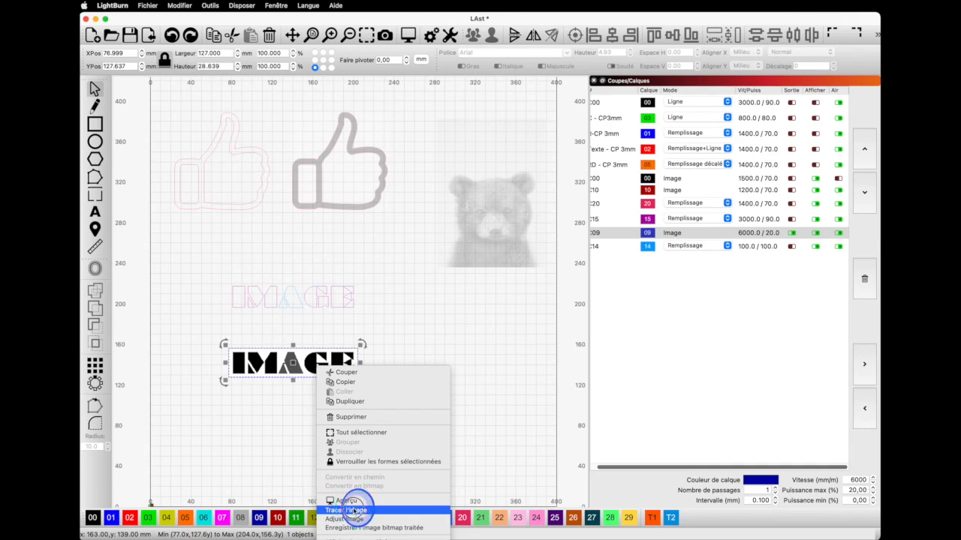
pyautogui.click(425, 420)
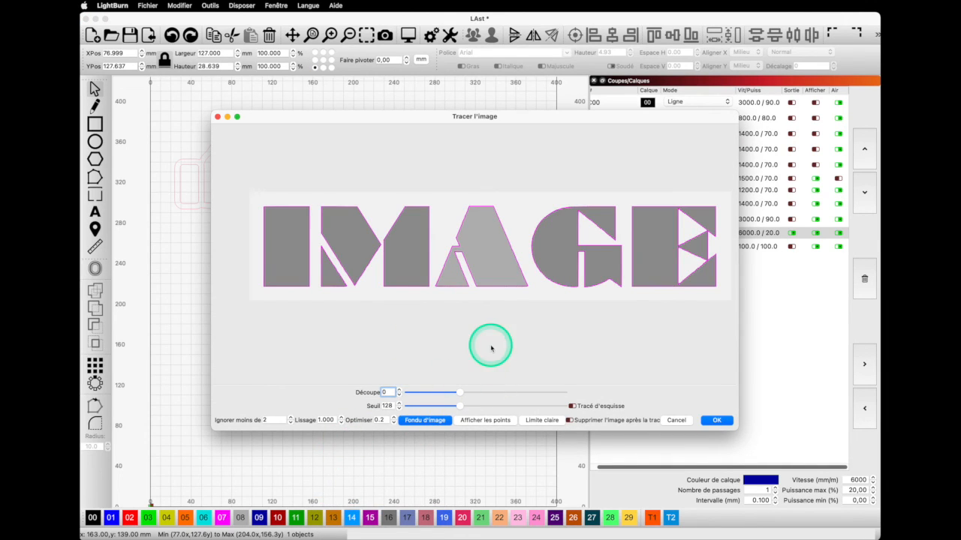
pyautogui.click(716, 420)
# - Move the IMAGE bitmap 55 mm down, clear of the newly traced outlines
pyautogui.click(315, 366)
pyautogui.press('Down')
pyautogui.press('Down')
pyautogui.press('Down')
pyautogui.press('Down')
pyautogui.press('Down')
pyautogui.press('Down')
pyautogui.press('Down')
pyautogui.press('Down')
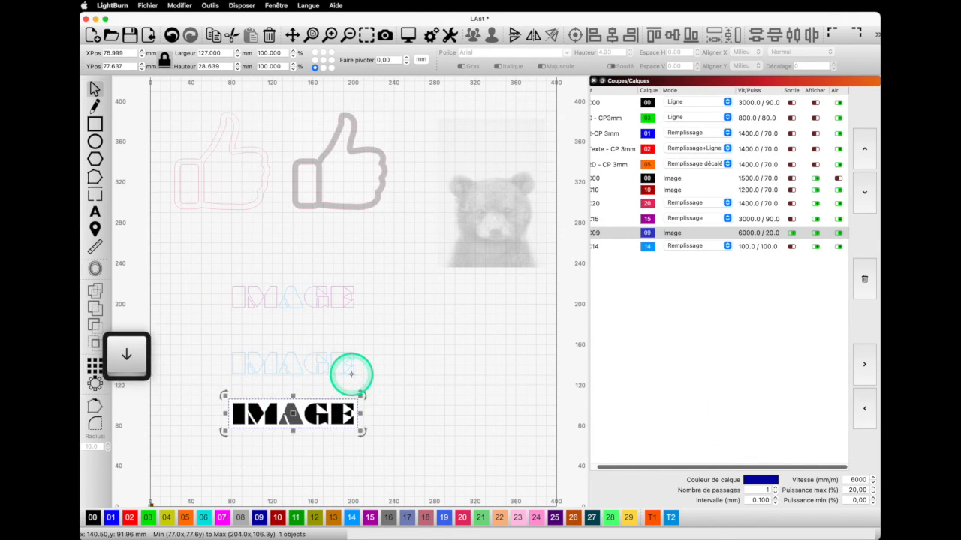
# - Ungroup the newly traced IMAGE outlines and assign only the letter A to layer 15
pyautogui.click(293, 369)
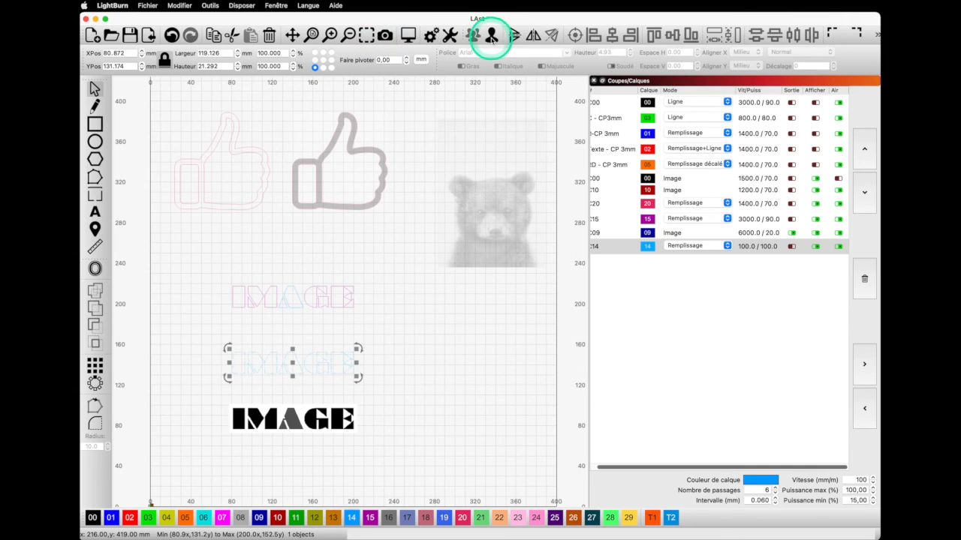
pyautogui.click(398, 322)
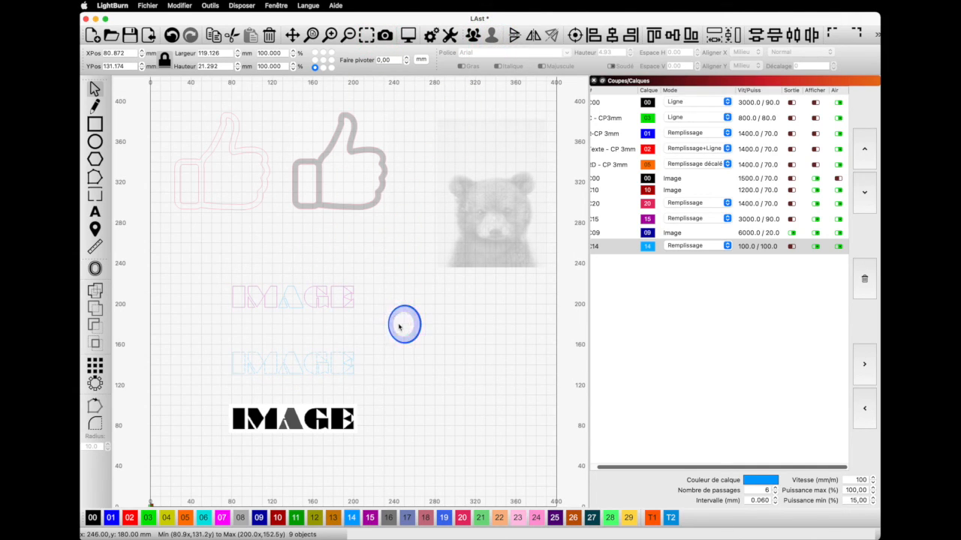
pyautogui.click(296, 358)
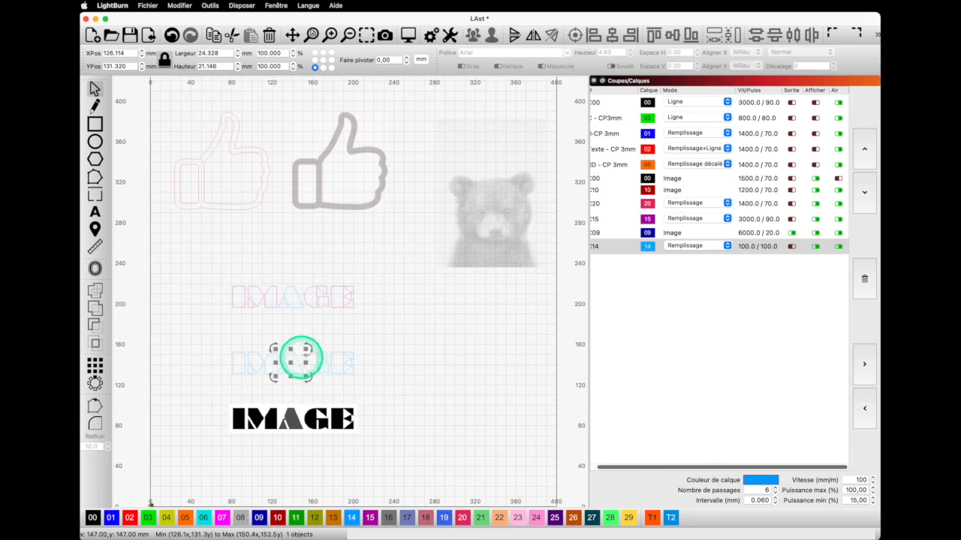
pyautogui.click(370, 518)
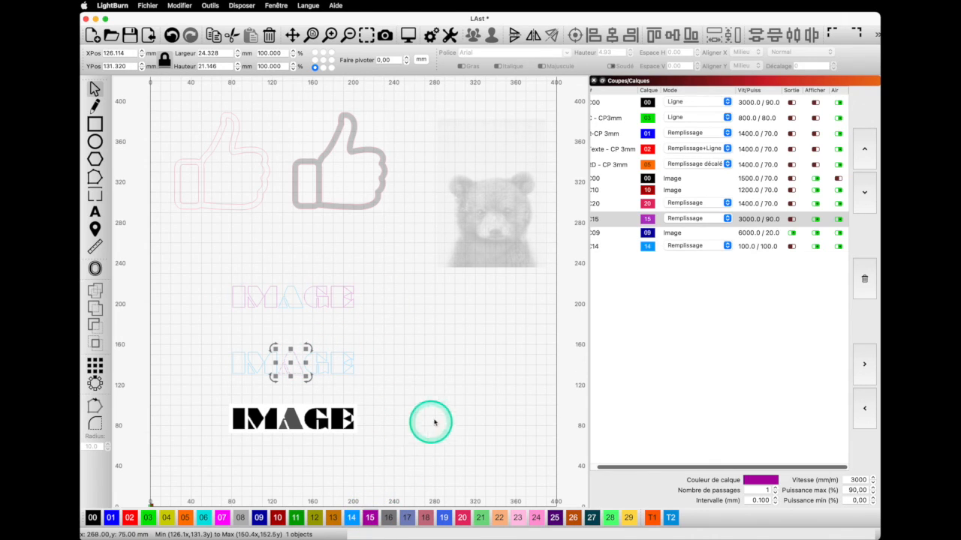
pyautogui.click(454, 365)
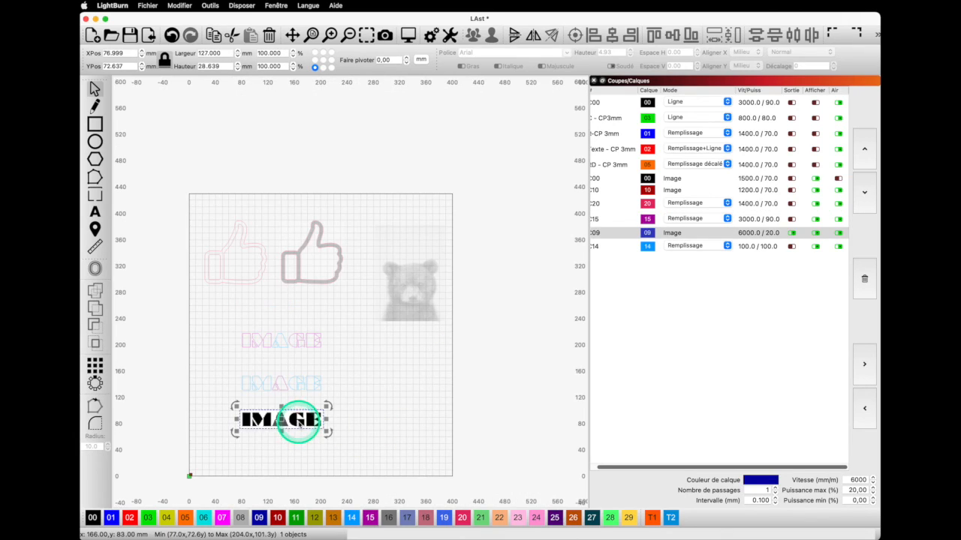
# - Start another trace of the IMAGE bitmap with the image faded, threshold 116 and cutoff 87
pyautogui.rightClick(299, 423)
pyautogui.click(386, 516)
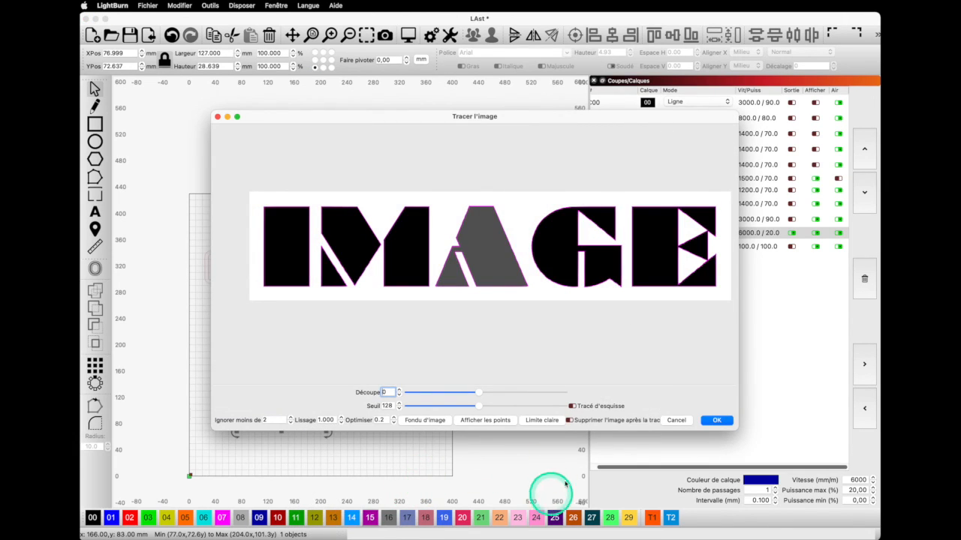
pyautogui.click(422, 420)
pyautogui.doubleClick(385, 406)
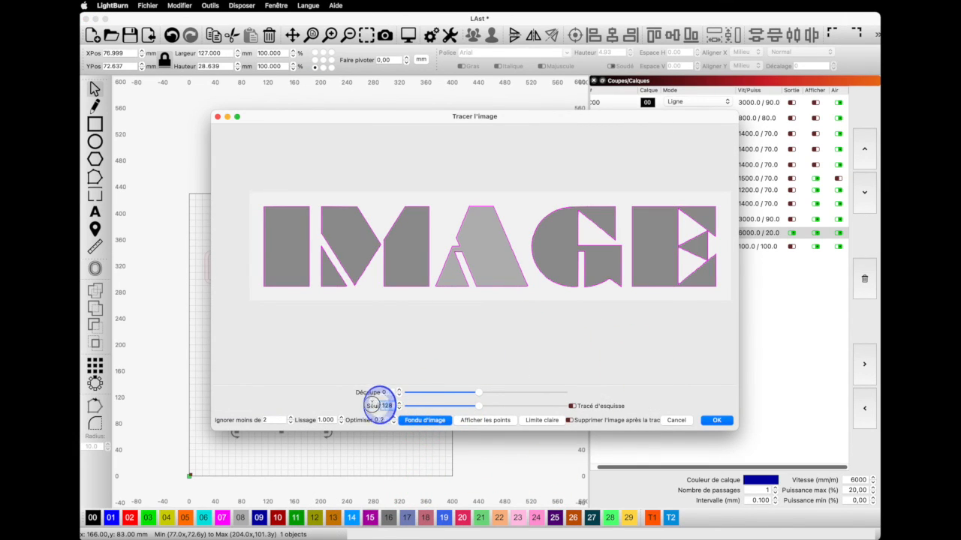
pyautogui.write('116')
pyautogui.doubleClick(385, 392)
pyautogui.write('87')
# - Set the trace's minimum shape size (Ignorer moins de) to 4 to filter out specks around the G
pyautogui.scroll(5, 498, 258)
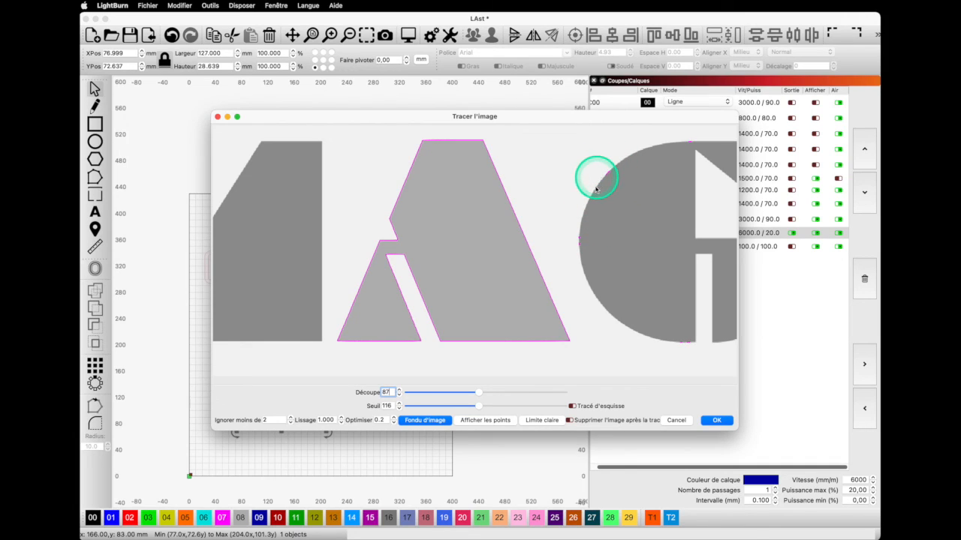
pyautogui.click(292, 419)
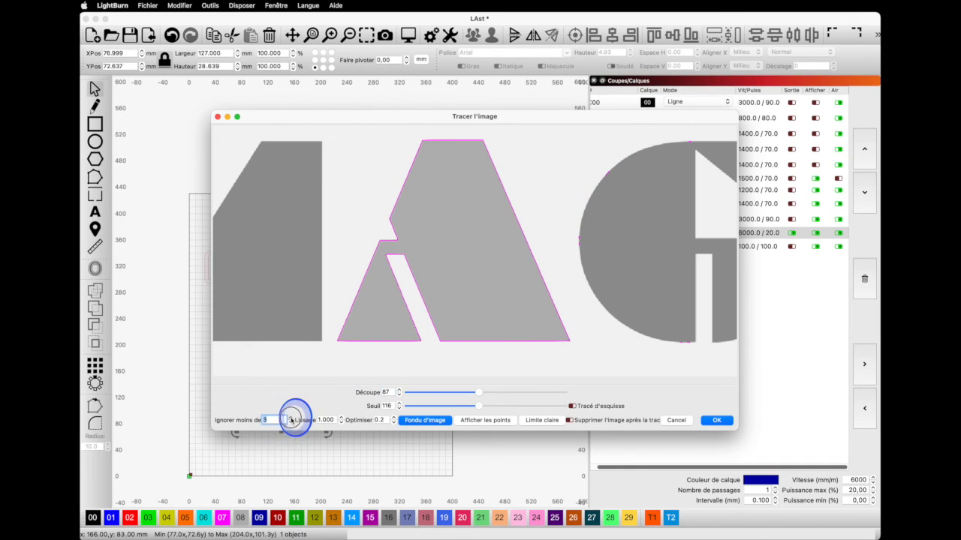
pyautogui.click(291, 418)
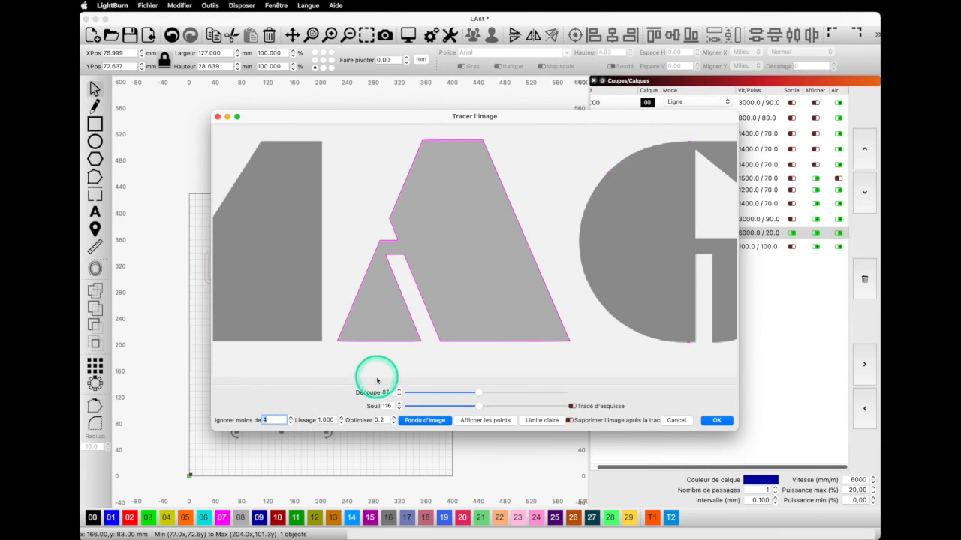
# - Trace the IMAGE bitmap with cutoff 0, threshold 128 and minimum shape size 2, deleting the source image after tracing
pyautogui.click(291, 417)
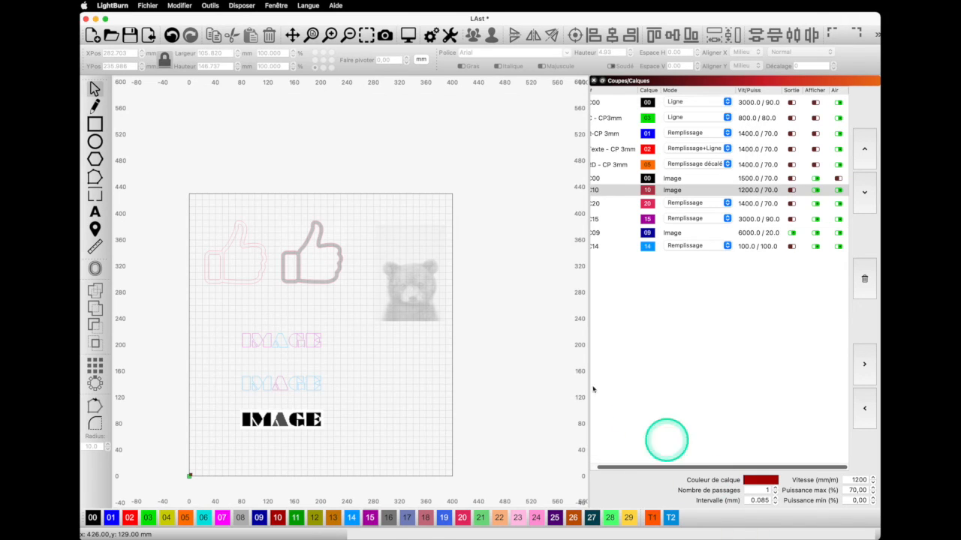
pyautogui.click(293, 422)
pyautogui.scroll(1, 293, 424)
pyautogui.rightClick(290, 424)
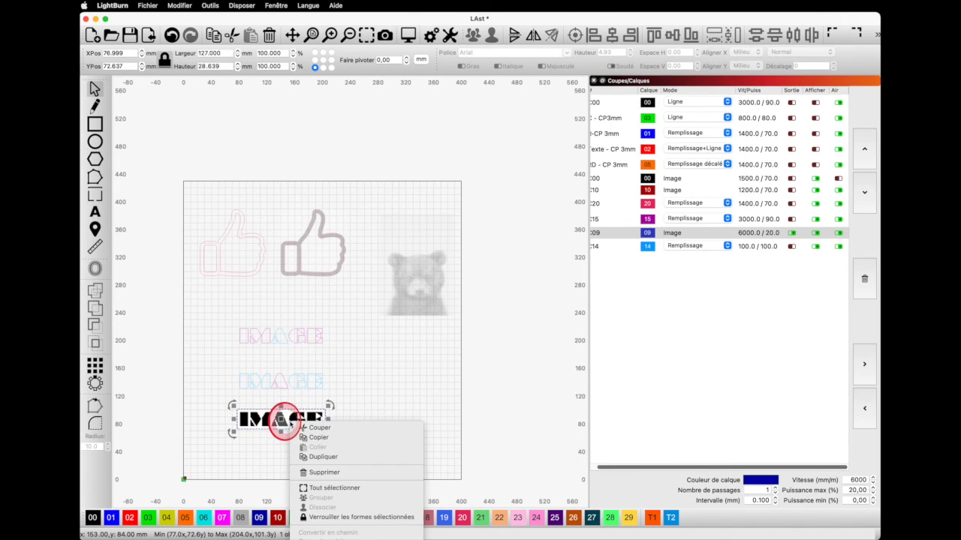
pyautogui.click(359, 538)
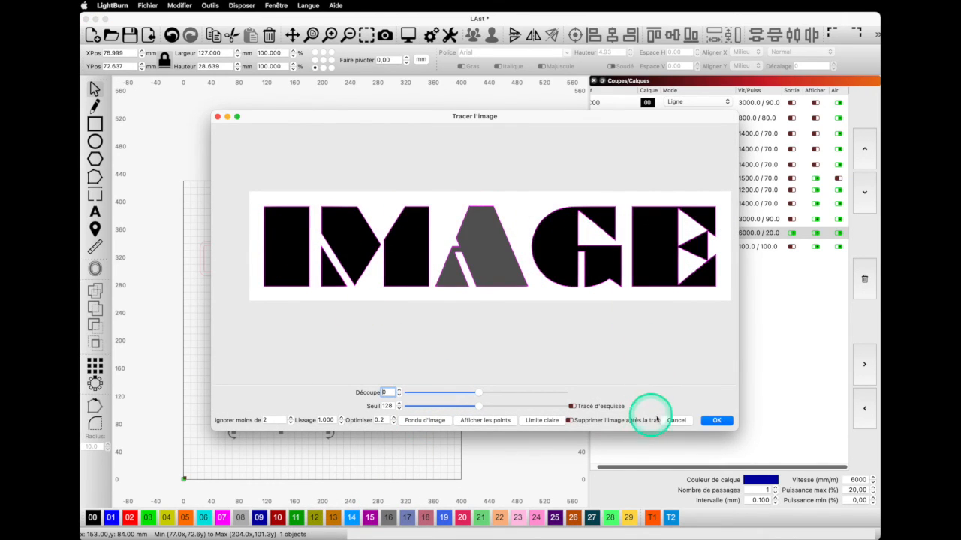
pyautogui.click(568, 422)
pyautogui.click(716, 421)
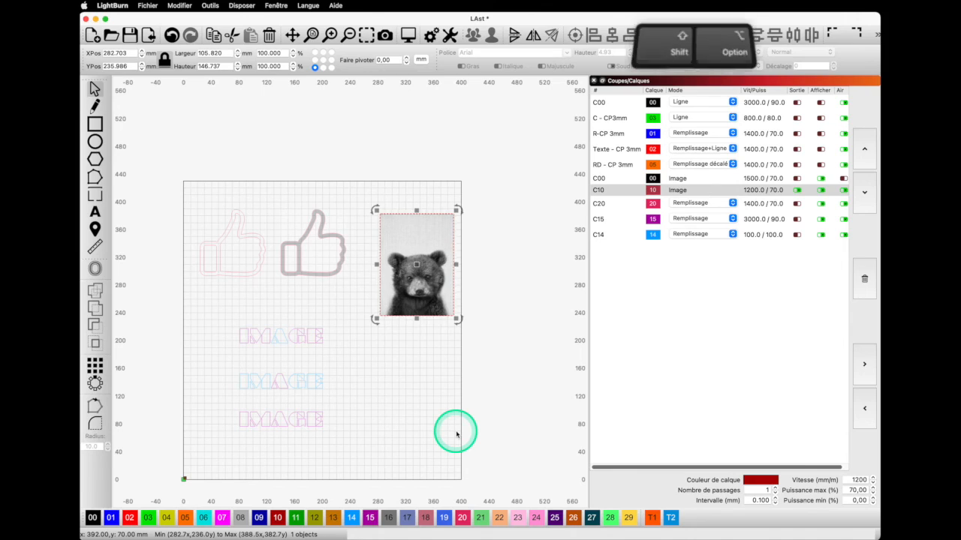
# - Toggle the workspace between wireframe and filled rendering to compare the traced shapes, ending in the filled, smooth view style (Rempli/Lisse)
pyautogui.hotkey('shift', 'alt', 'w')
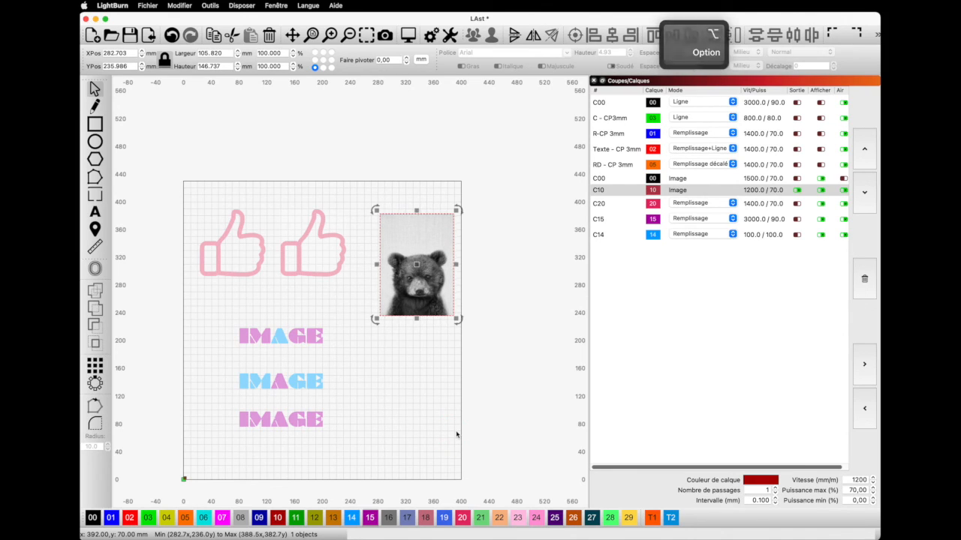
pyautogui.hotkey('shift', 'alt', 'x')
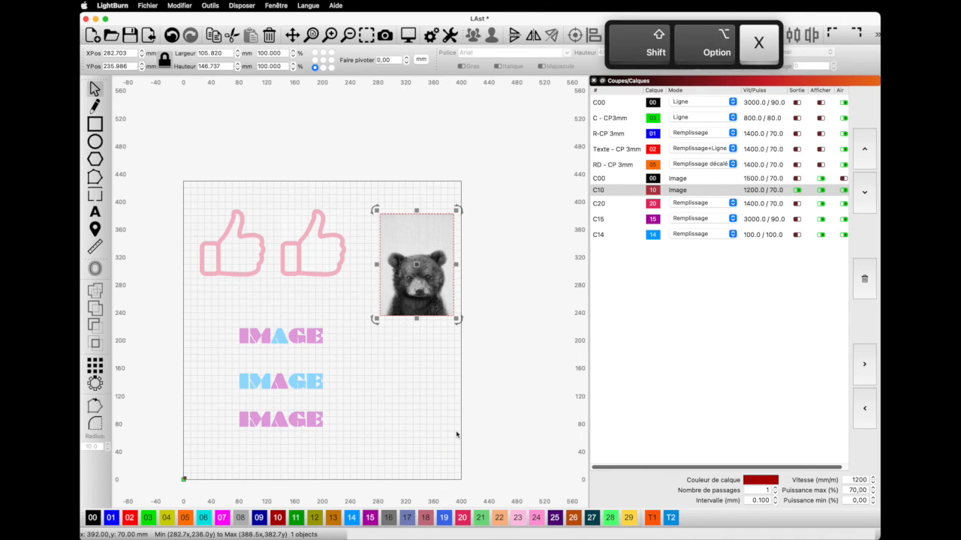
pyautogui.hotkey('shift', 'alt', 'w')
pyautogui.hotkey('shift', 'alt', 'w')
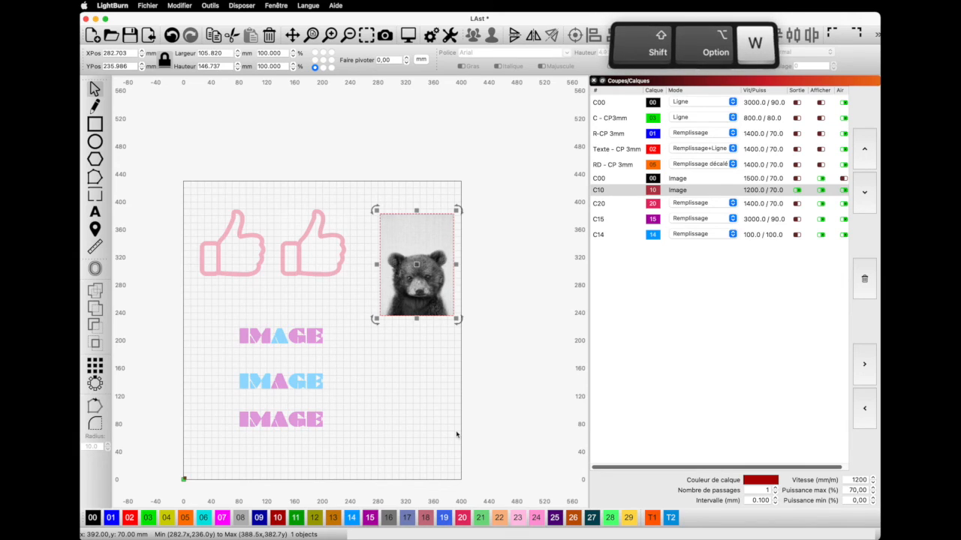
pyautogui.hotkey('shift', 'alt', 'w')
pyautogui.hotkey('shift', 'alt', 'w')
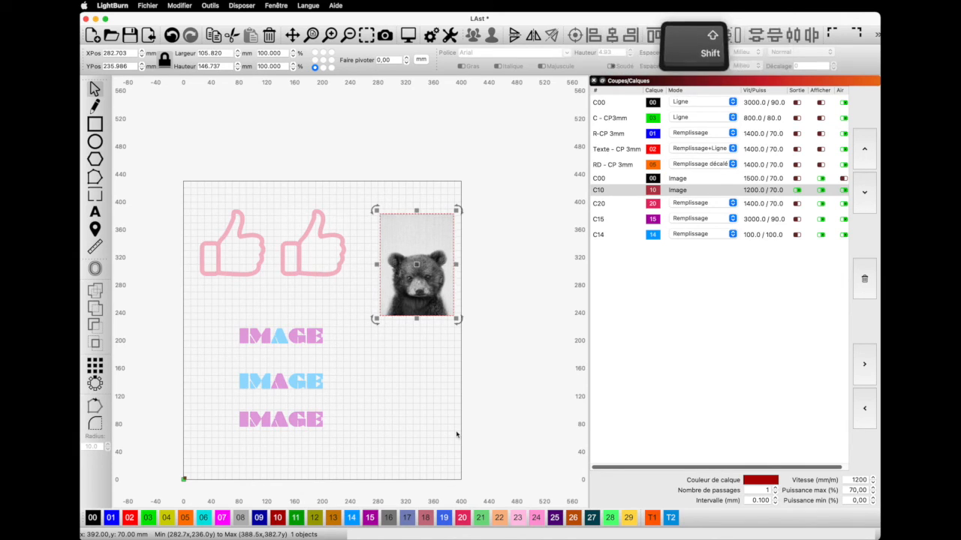
pyautogui.click(275, 6)
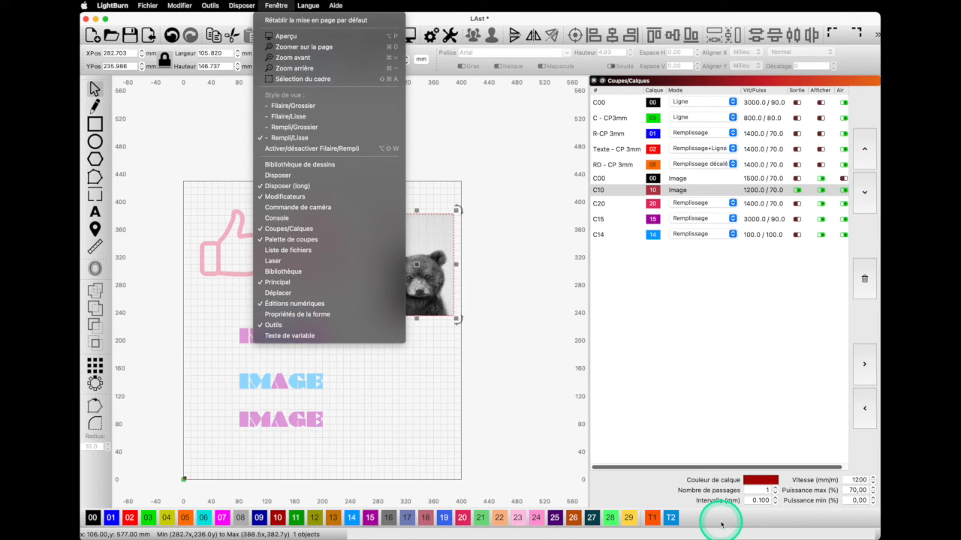
pyautogui.press('Escape')
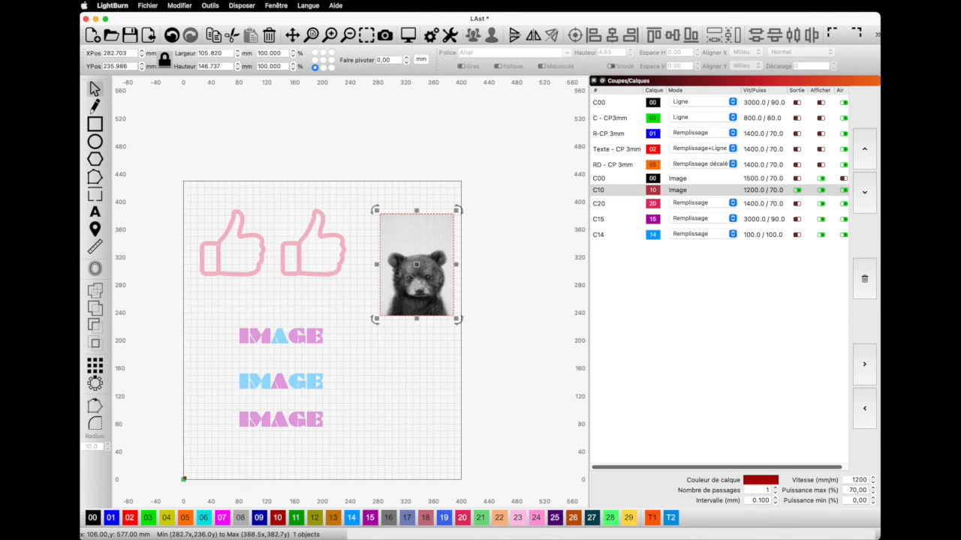